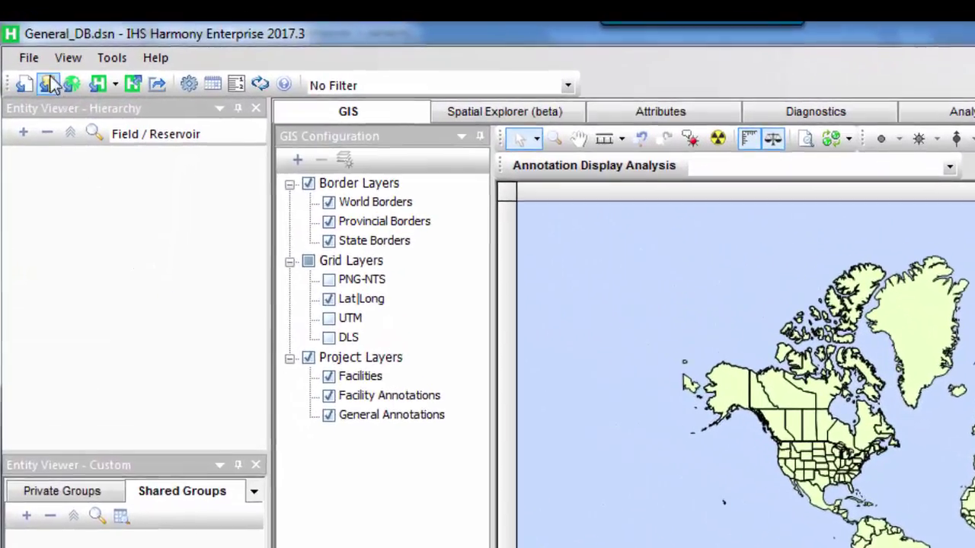
Start an import from a database and begin setting up a new connection
click(29, 57)
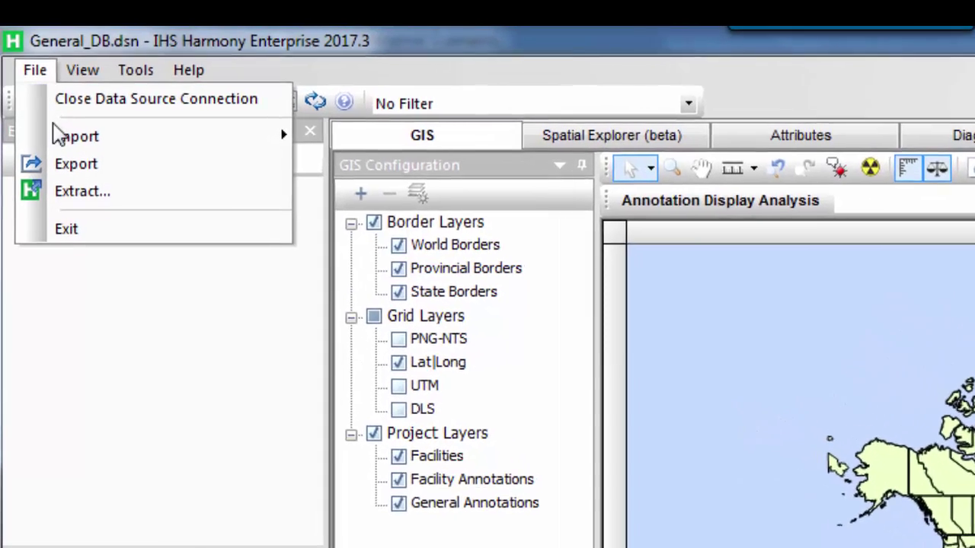
mouse_move(53, 115)
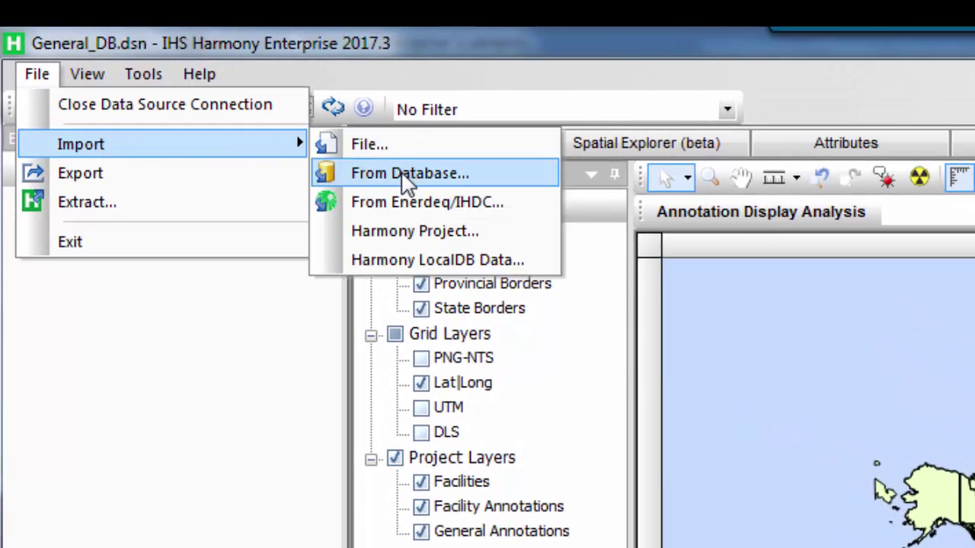
click(266, 309)
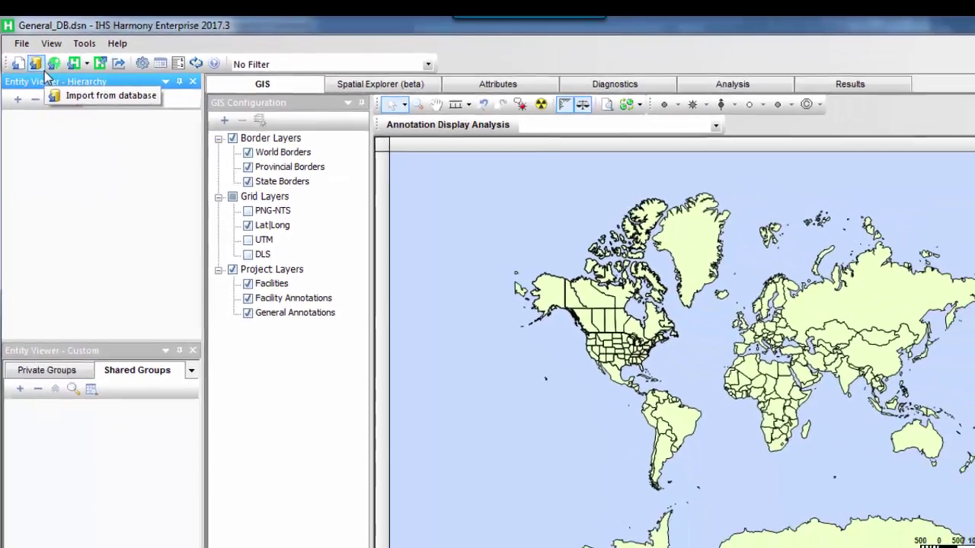
click(59, 101)
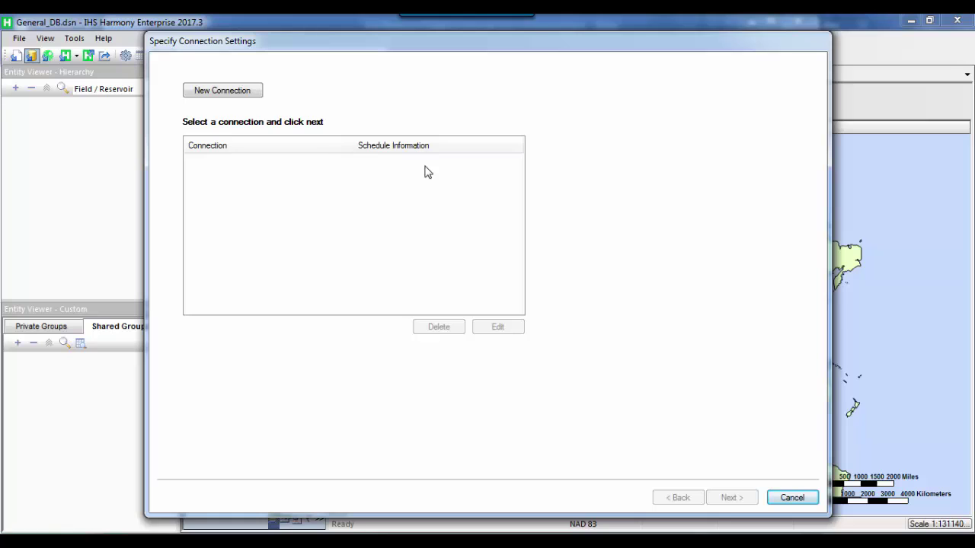
click(239, 93)
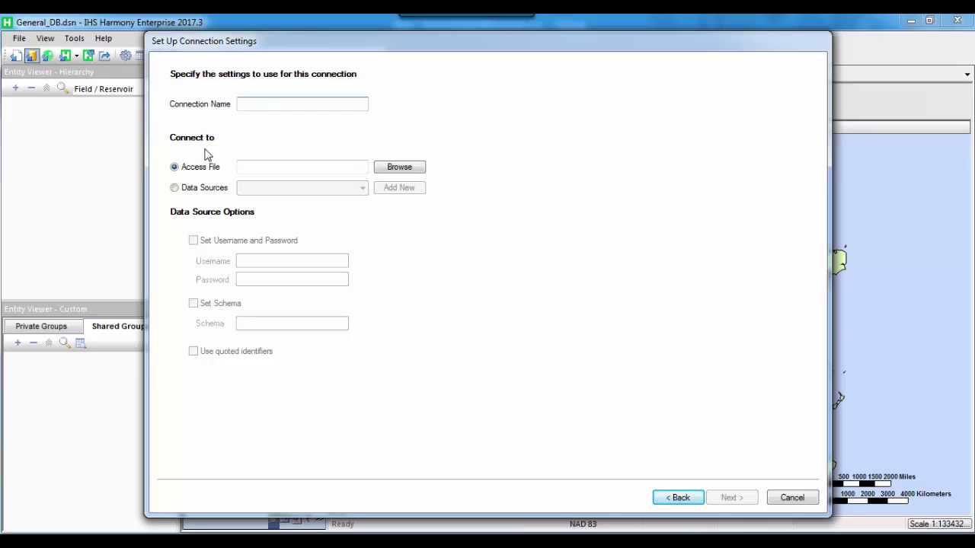
Set the connection to use Data Sources and add a new user data source with the SQL Server Native Client 11.0 driver
click(185, 191)
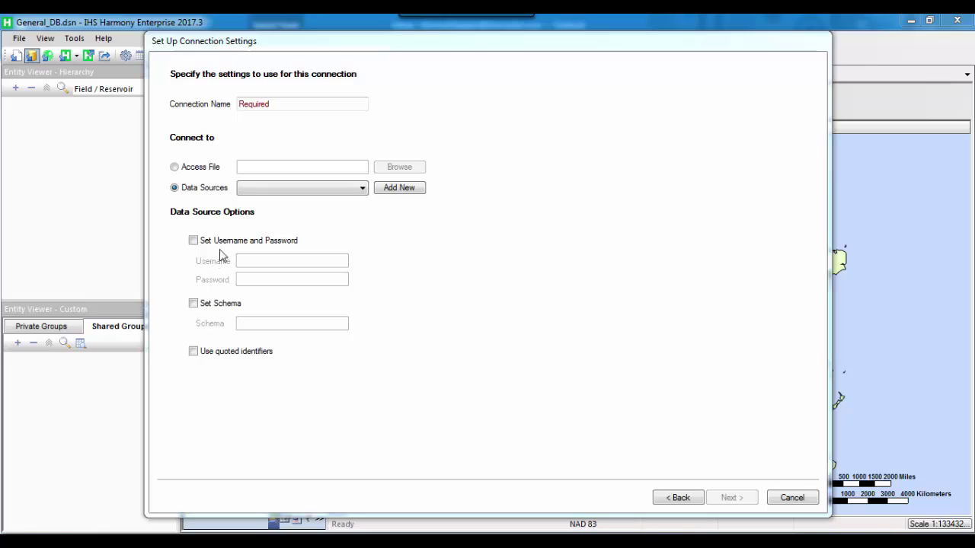
click(362, 189)
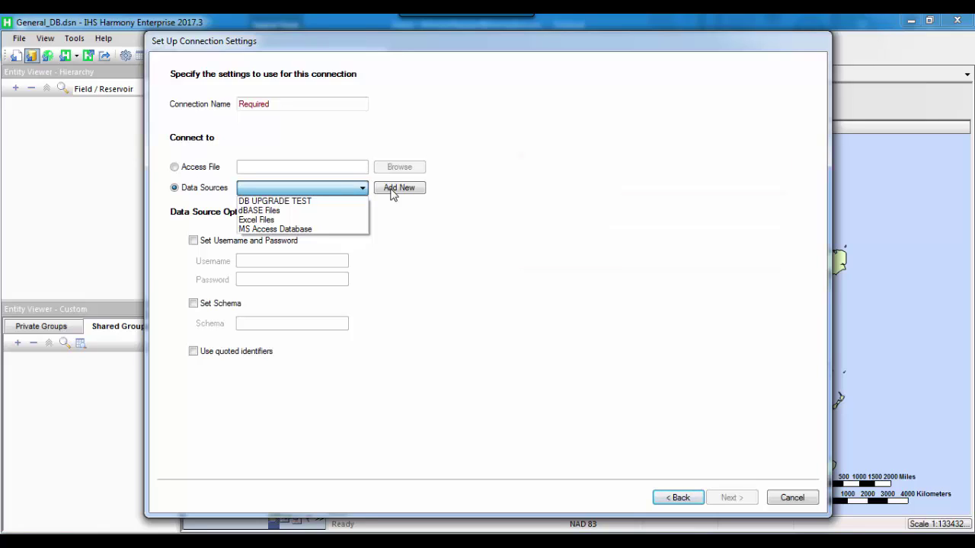
click(392, 190)
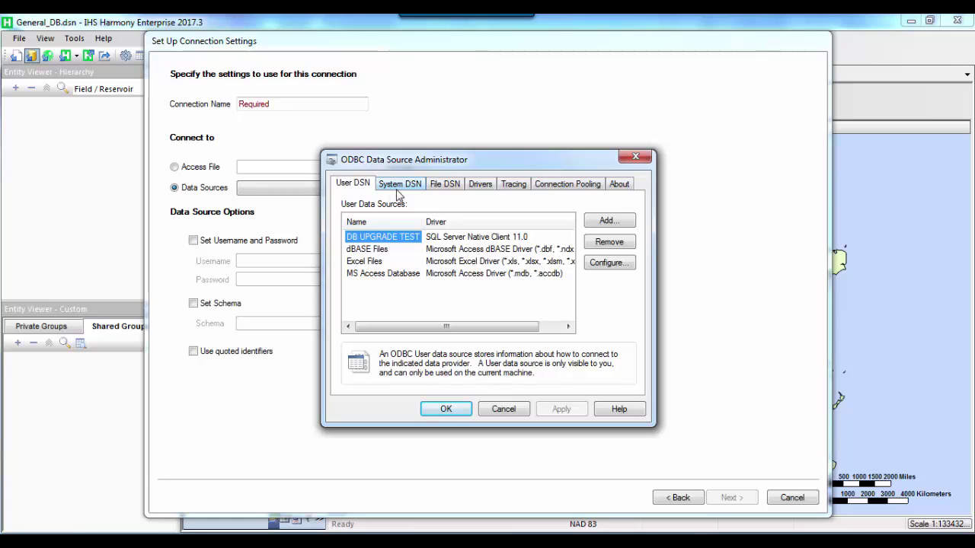
click(620, 228)
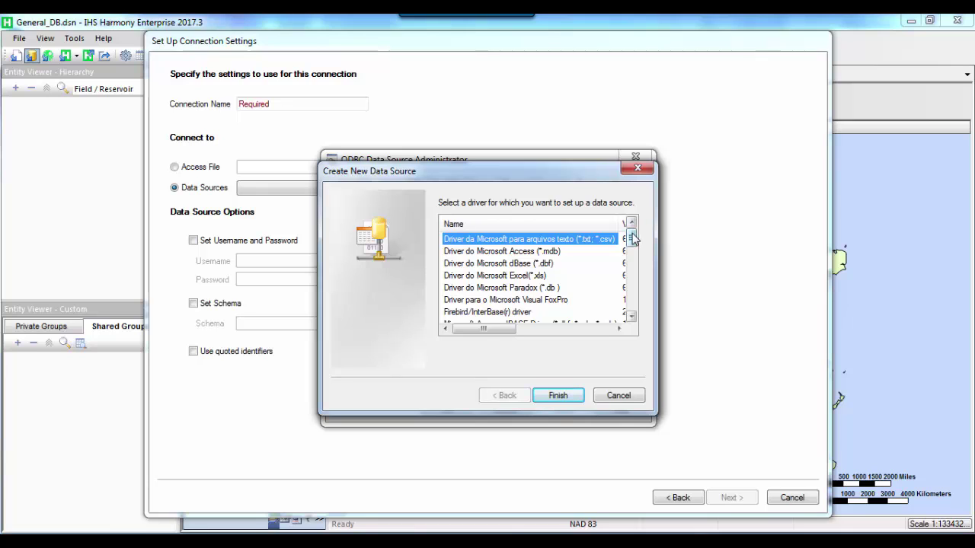
drag(632, 240, 635, 312)
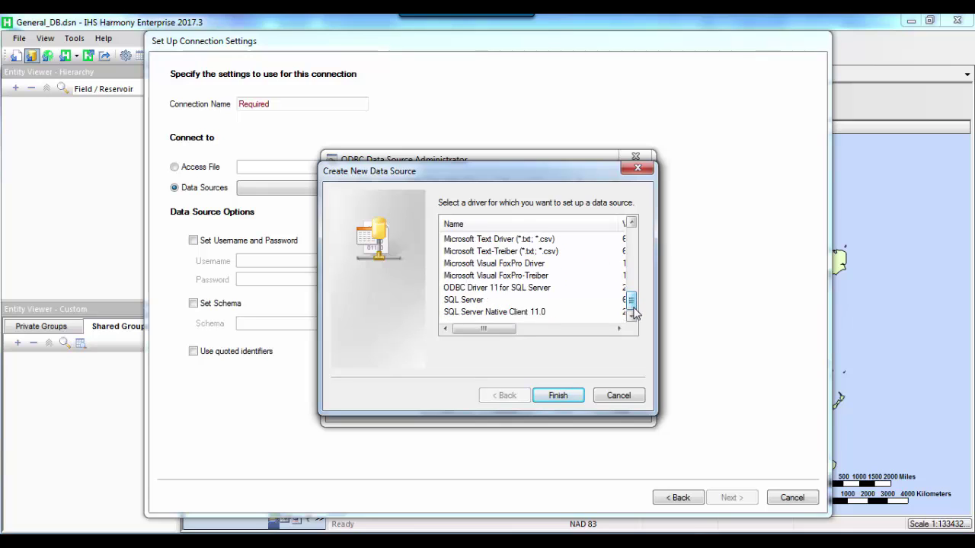
click(535, 315)
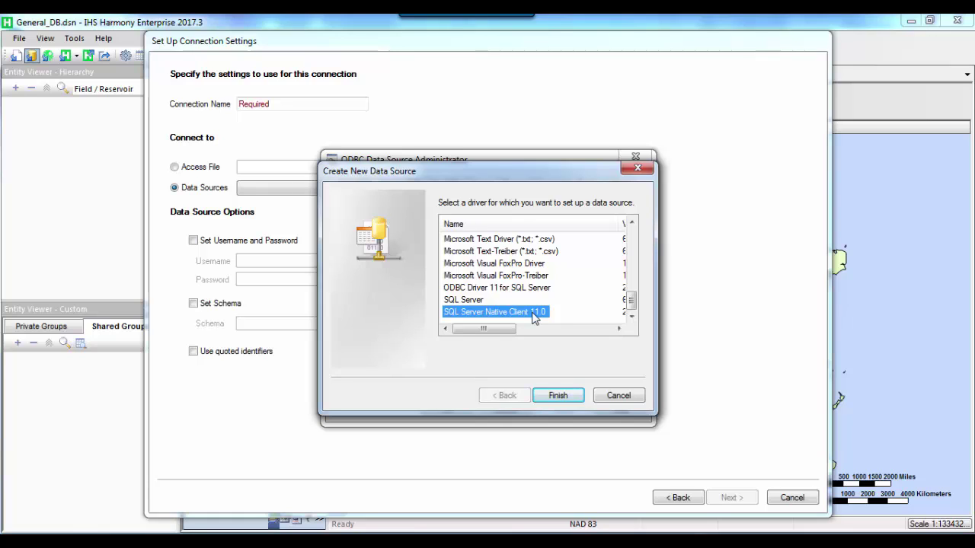
click(549, 396)
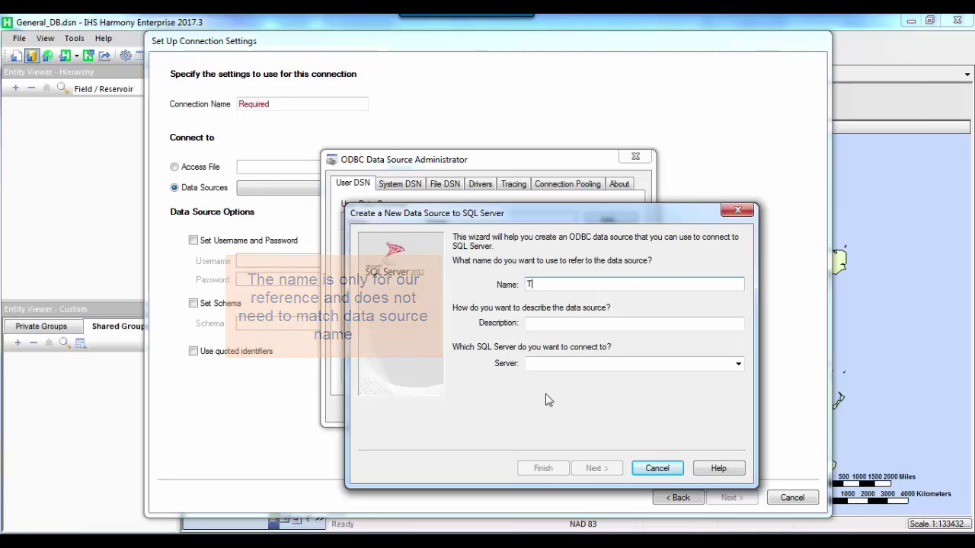
Name the data source Test Data Source, enter the SQL Server address, and accept integrated Windows authentication
text(Test D)
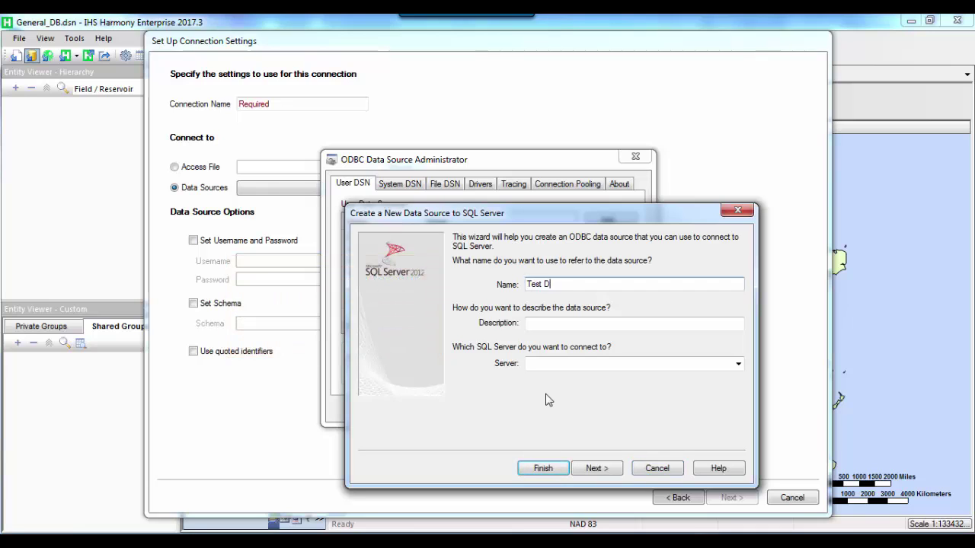
text(ata Source)
click(539, 365)
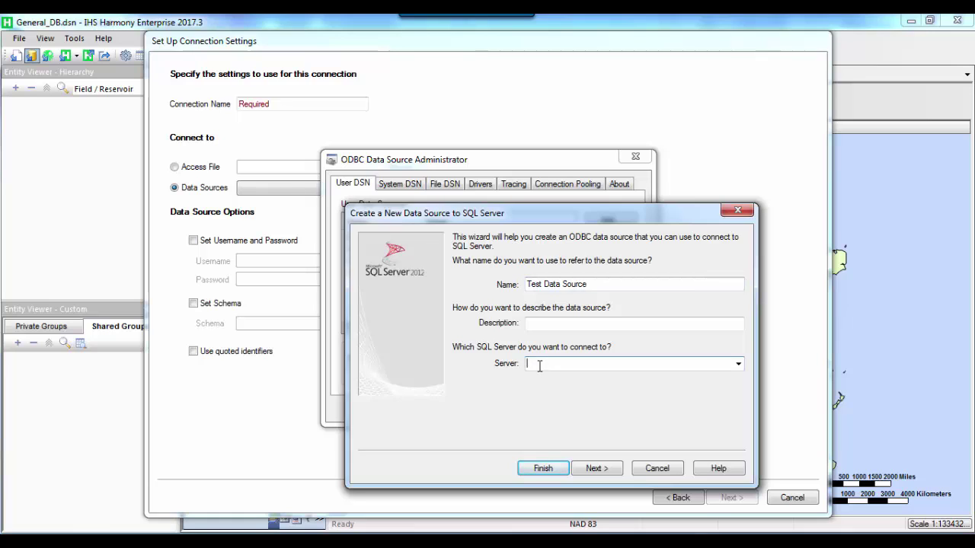
key(ctrl+v)
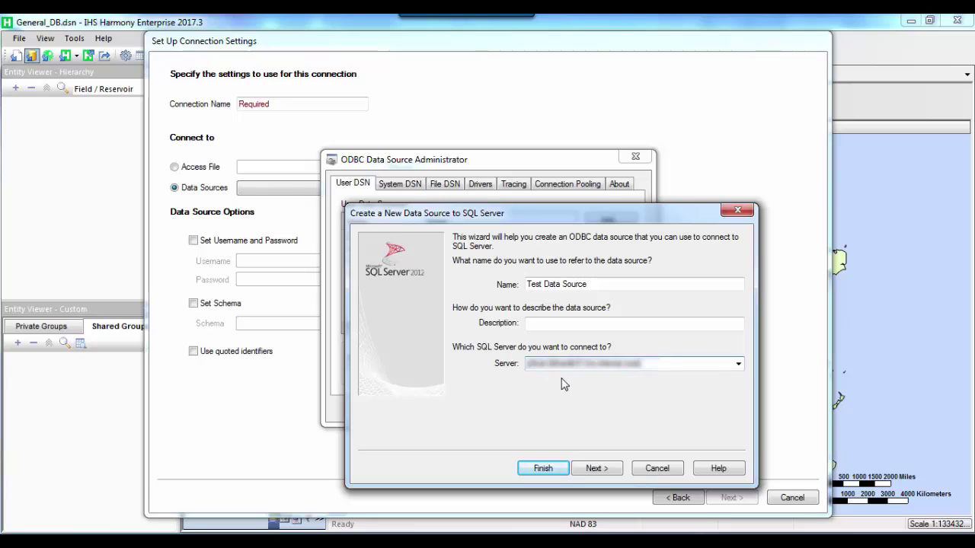
click(588, 468)
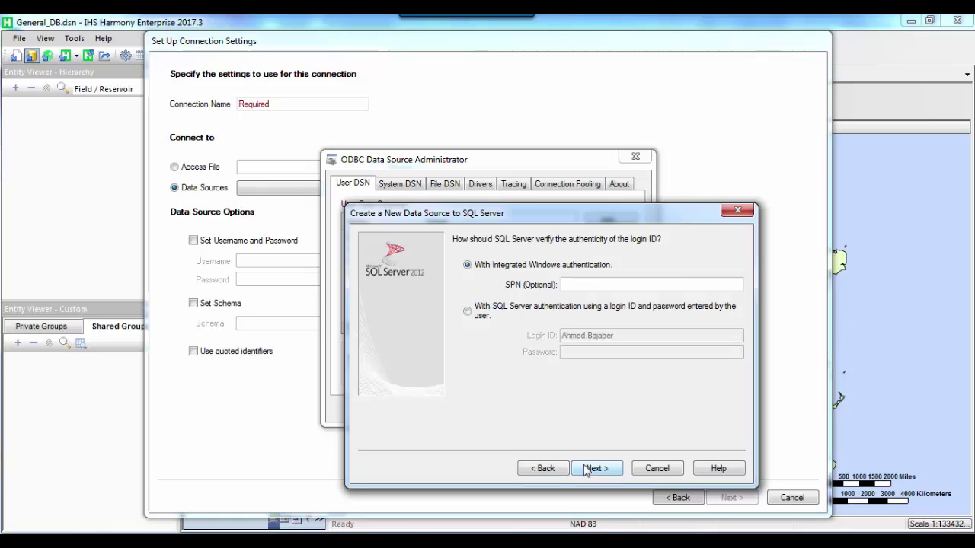
click(588, 471)
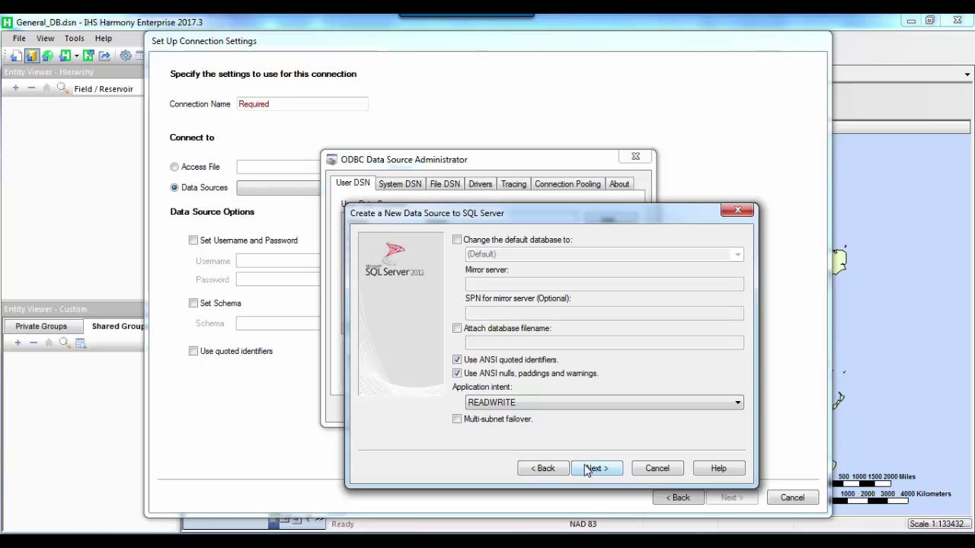
Change the default database to PerformanceSource and complete the data source wizard with the remaining default settings
click(457, 241)
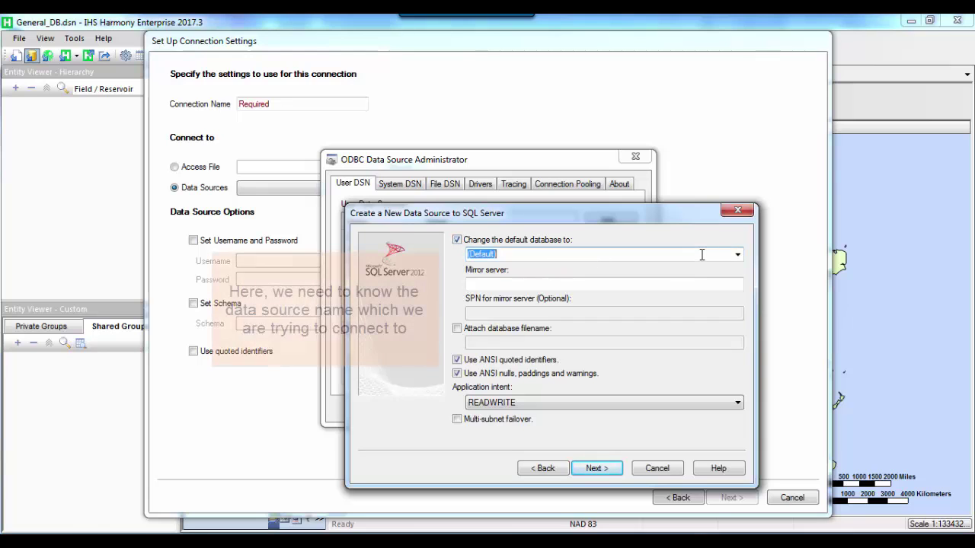
click(736, 256)
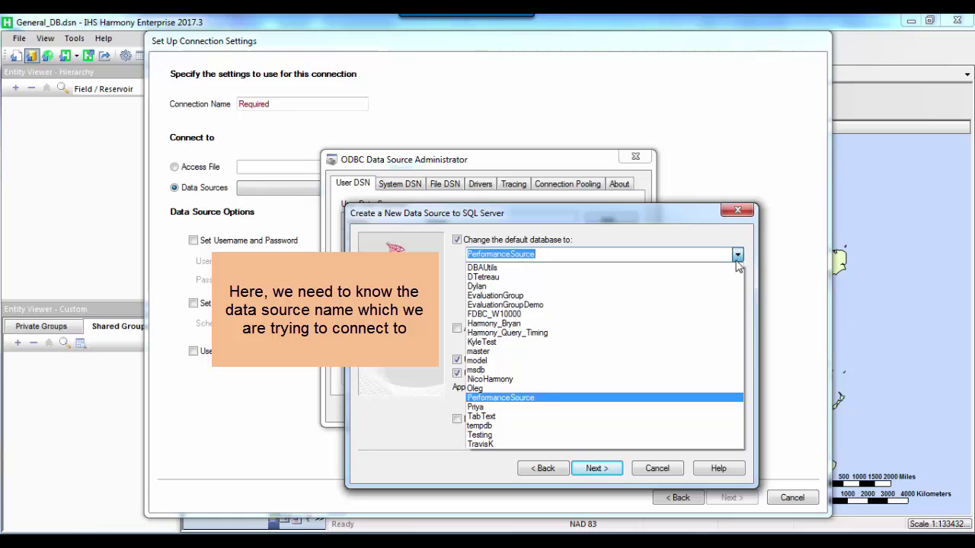
click(549, 397)
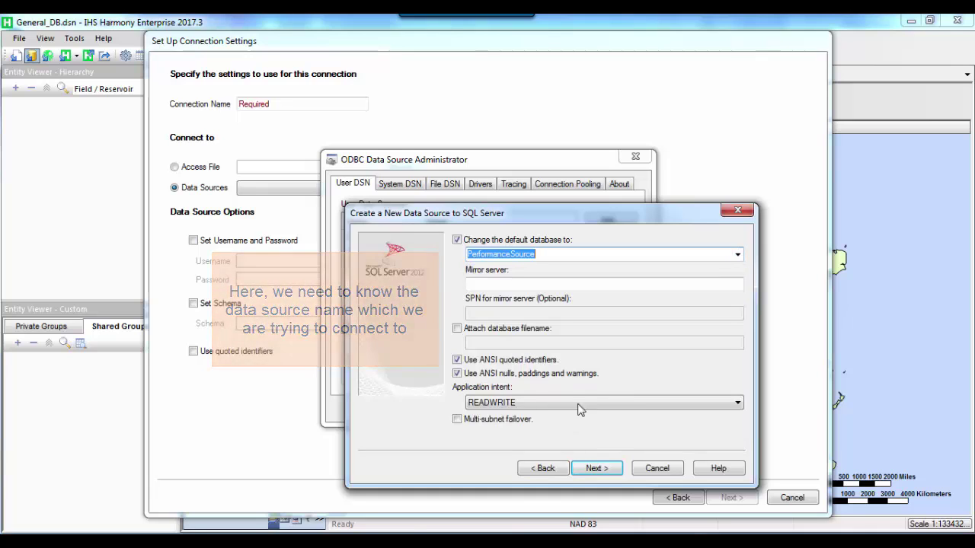
click(597, 469)
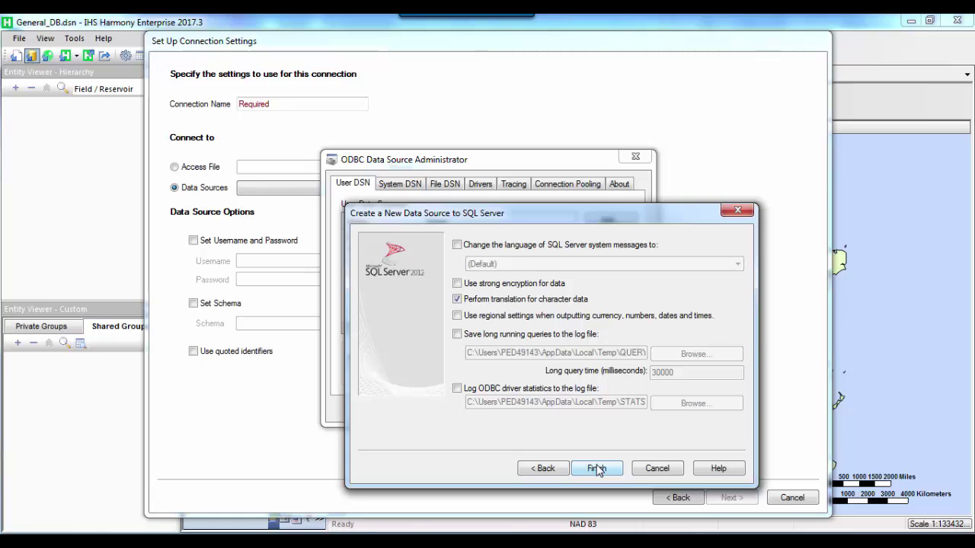
click(596, 468)
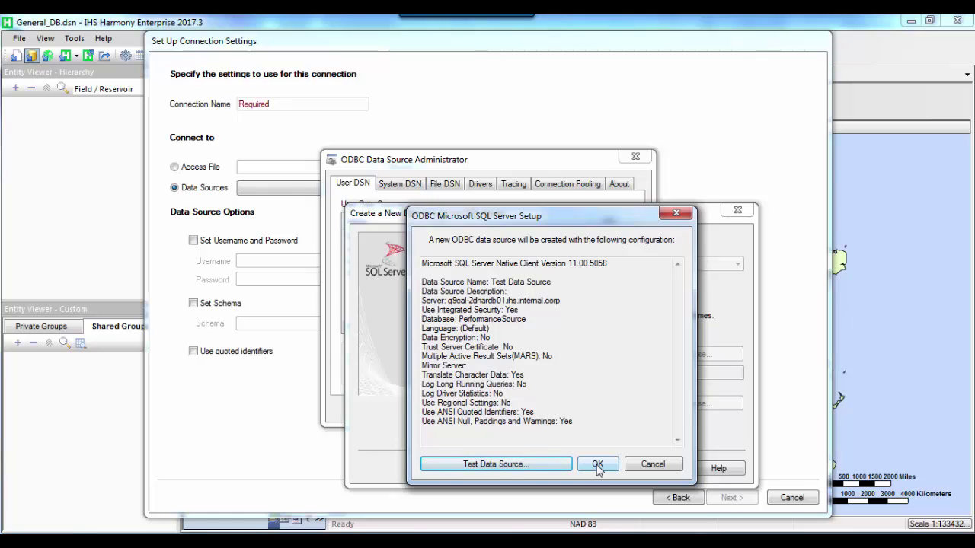
Test the new data source's connectivity, save it, and return to the connection settings with Test Data Source selected
click(552, 466)
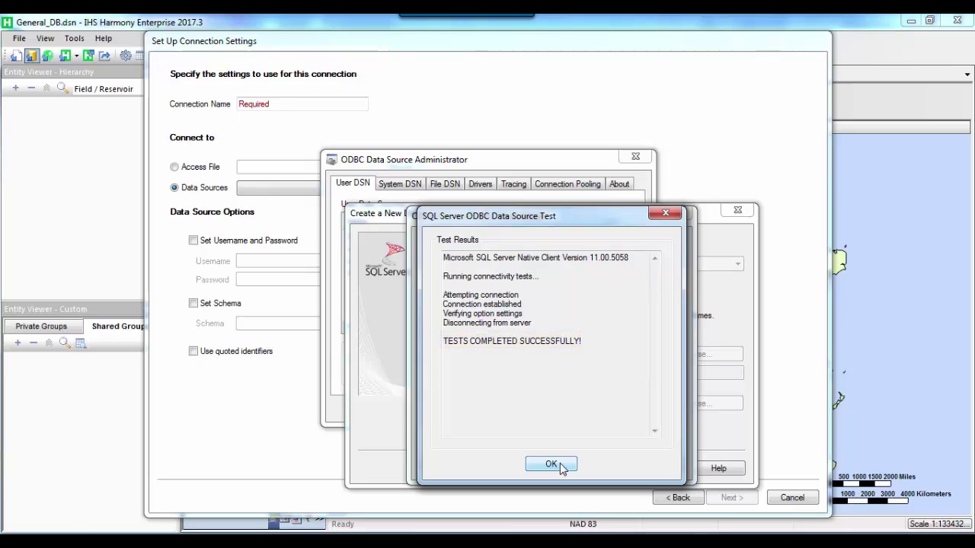
click(560, 466)
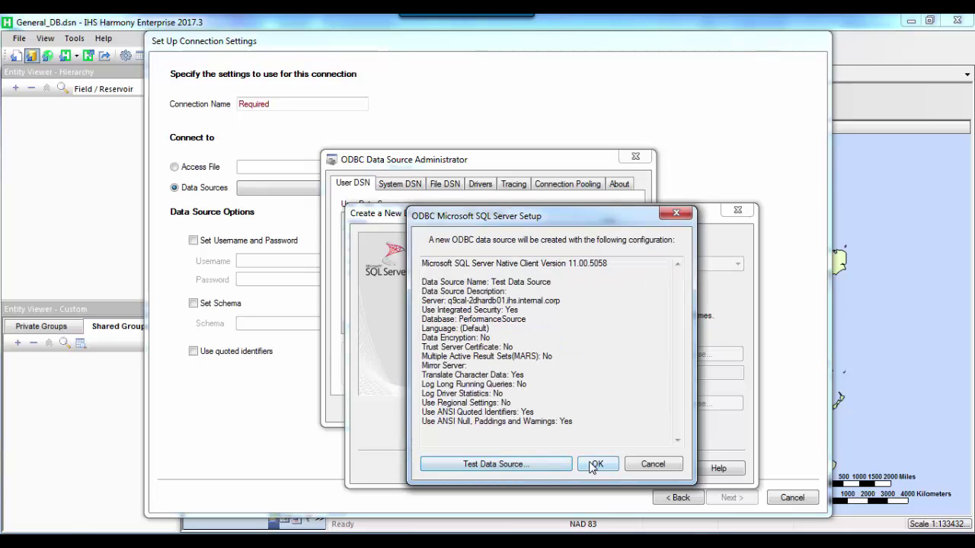
click(596, 464)
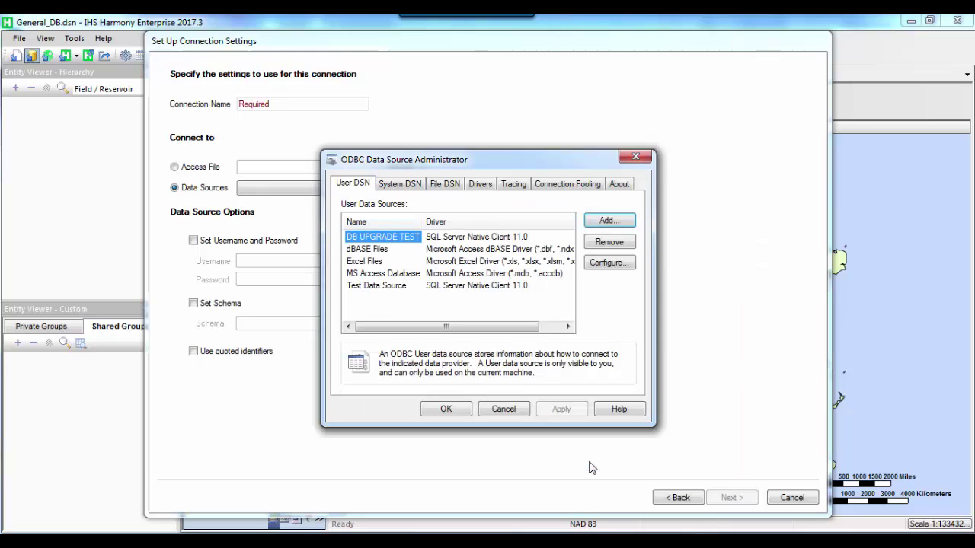
click(396, 288)
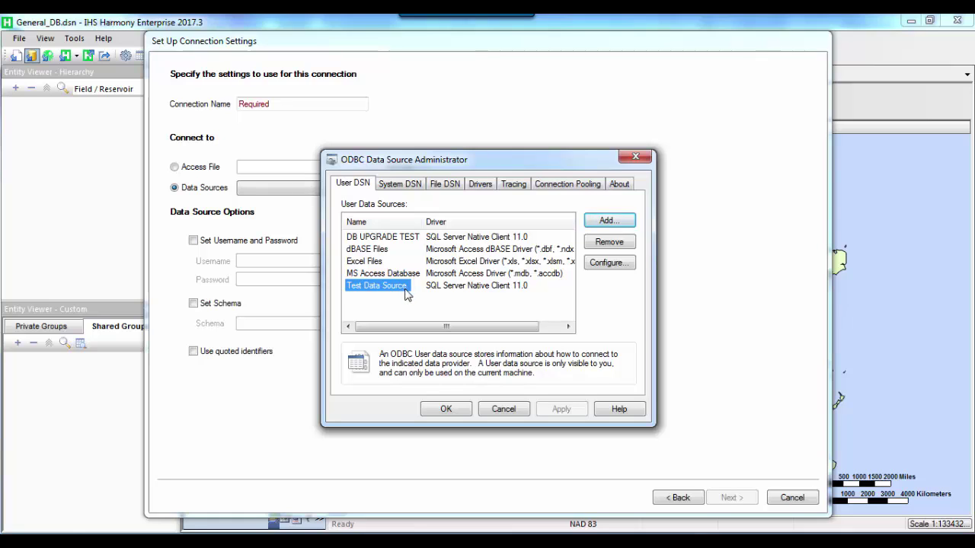
click(446, 410)
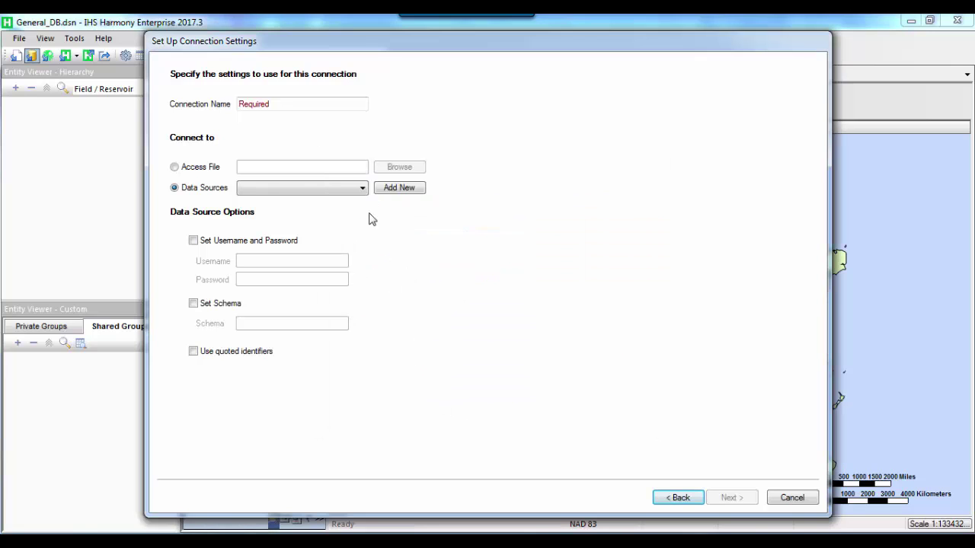
Choose Test Data Source for the connection and name the connection Test DB Import
click(362, 189)
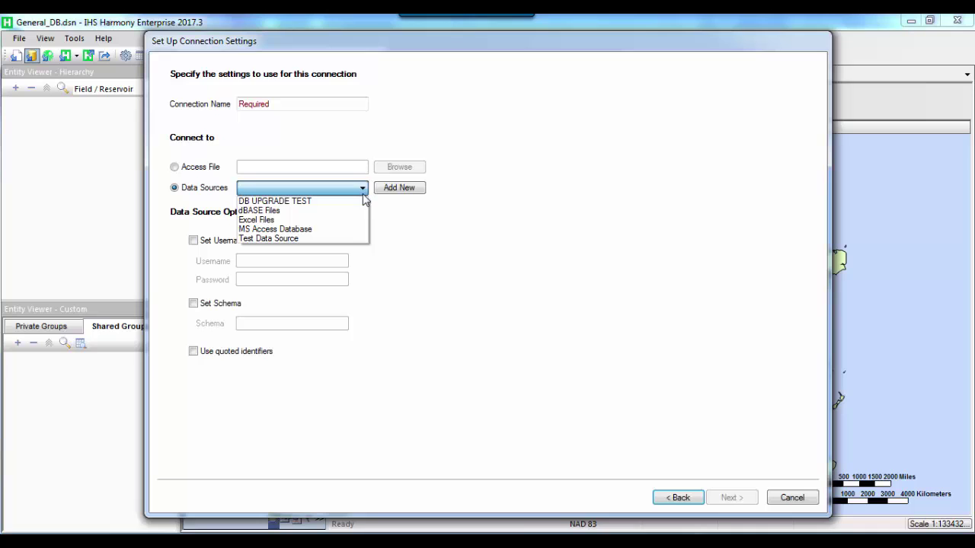
click(318, 239)
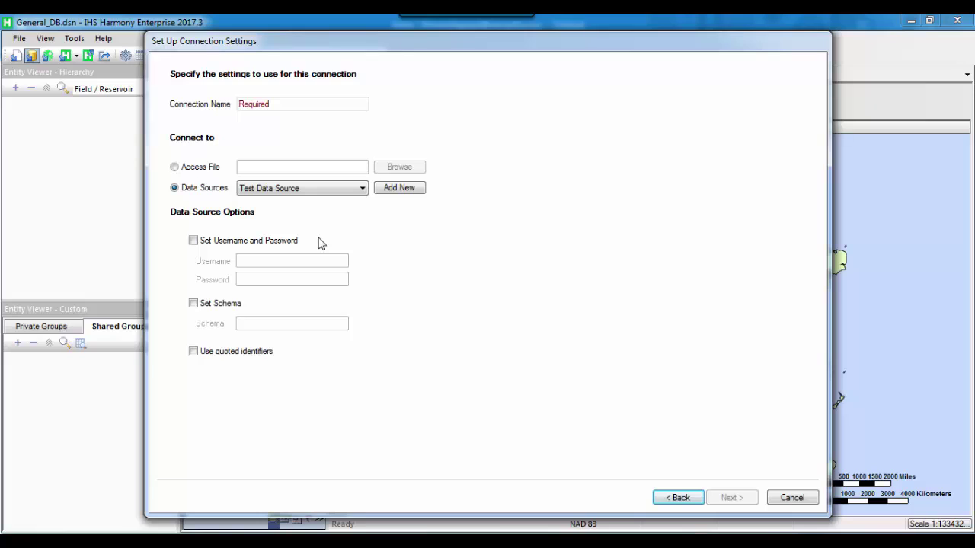
click(306, 106)
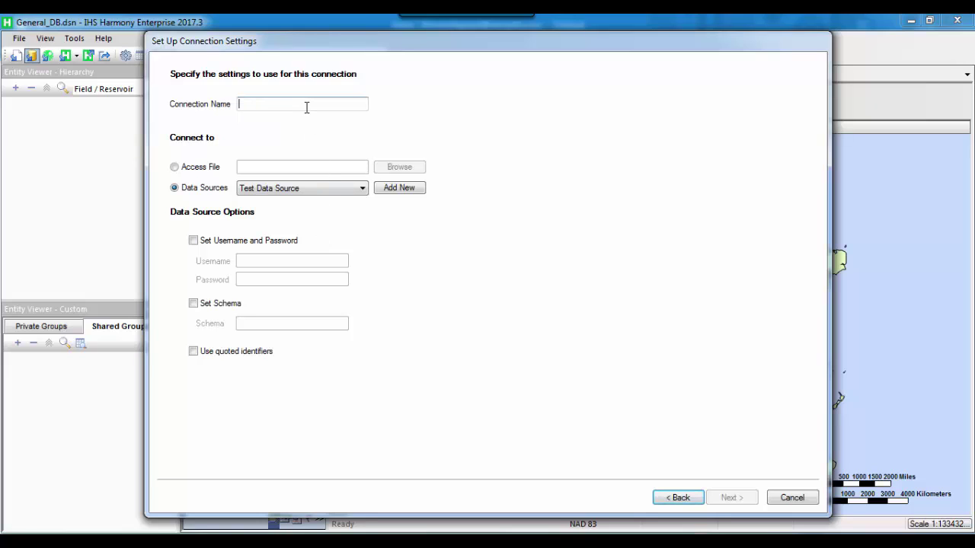
text(Tes)
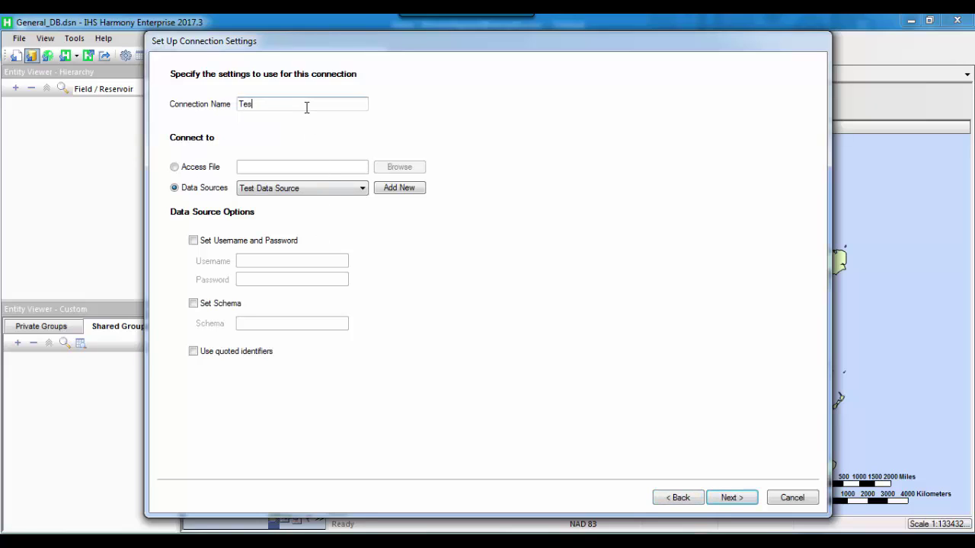
text(t DB Import)
Switch the connection to an Access file and choose ARIES Test Database.mdb from the Aries support files folder
click(175, 168)
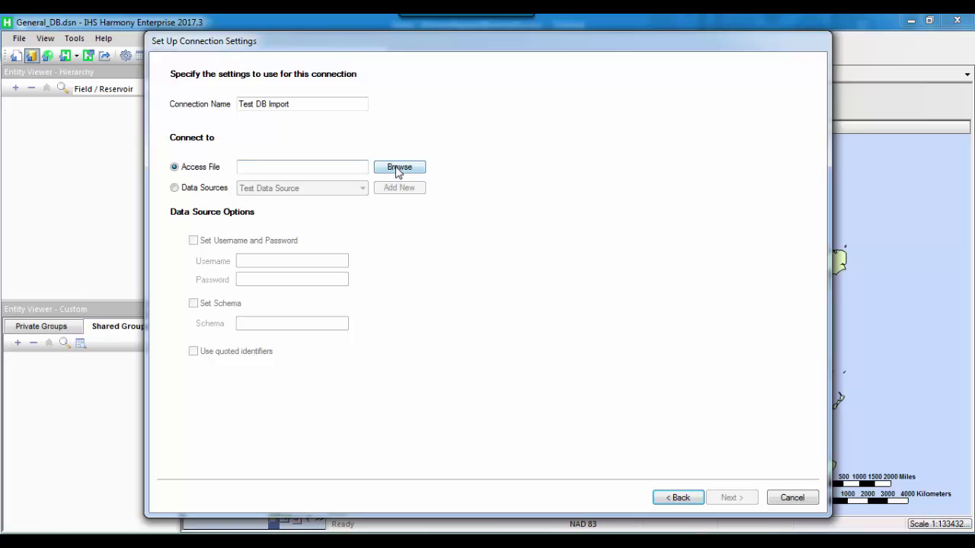
click(398, 168)
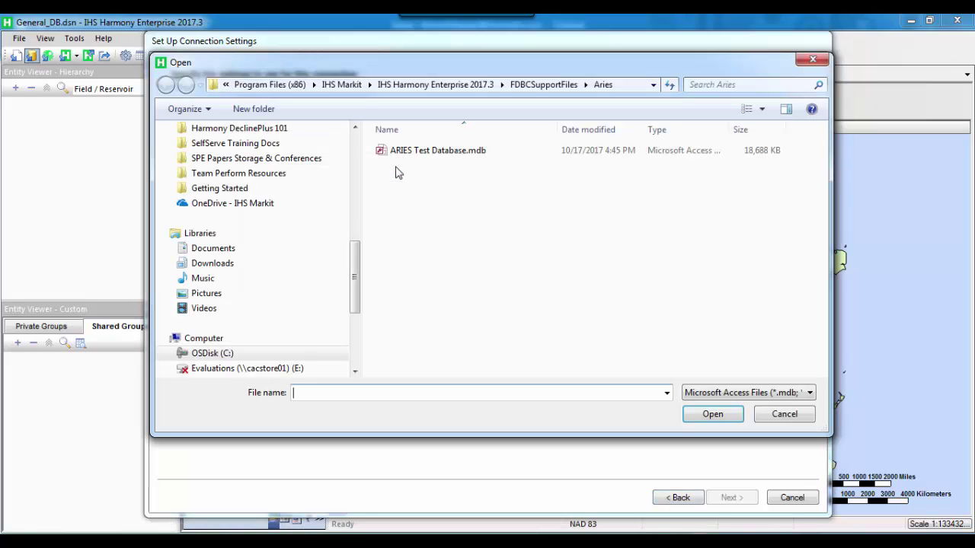
click(417, 151)
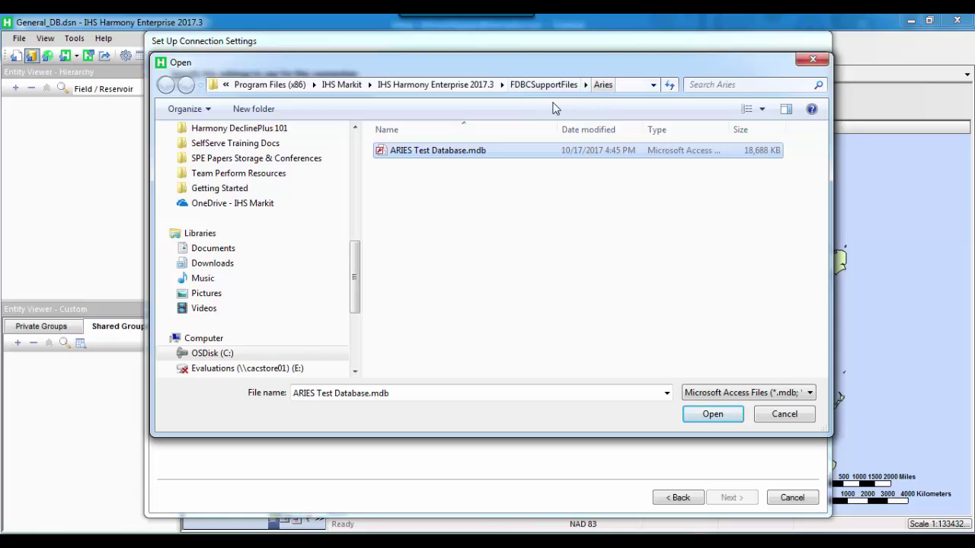
click(497, 156)
key(Escape)
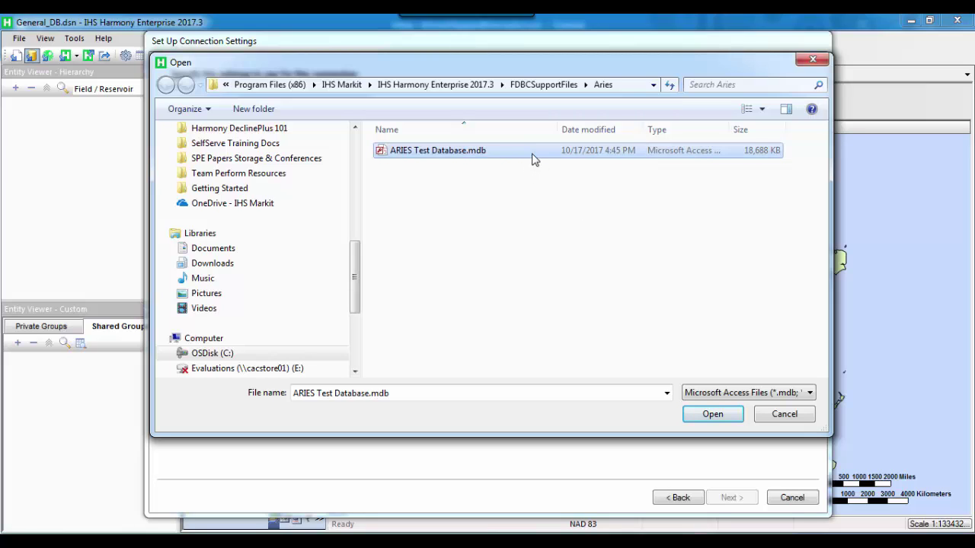
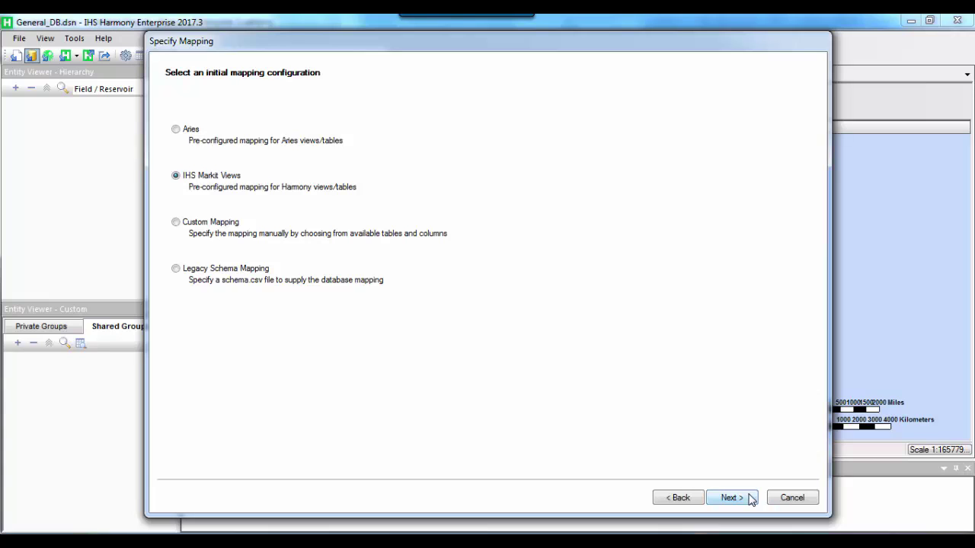
Choose Custom Mapping as the initial configuration and map the PRODUCTION_HISTORY view to the AC_DAILY source table
click(175, 224)
click(739, 499)
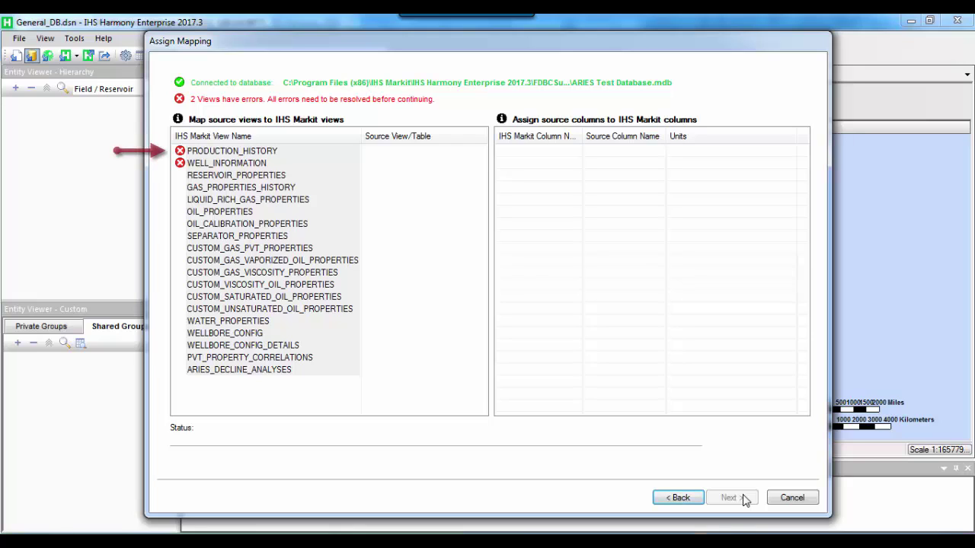
click(476, 157)
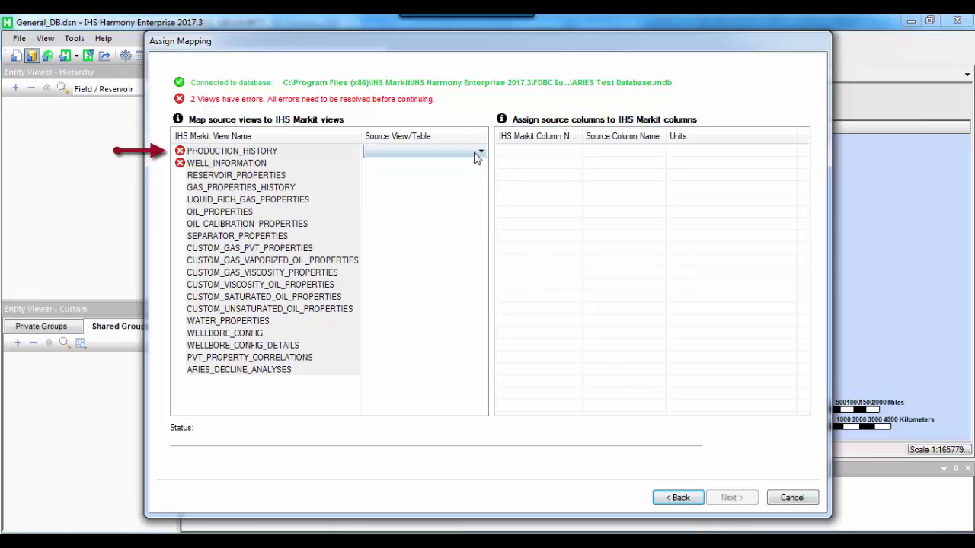
click(481, 156)
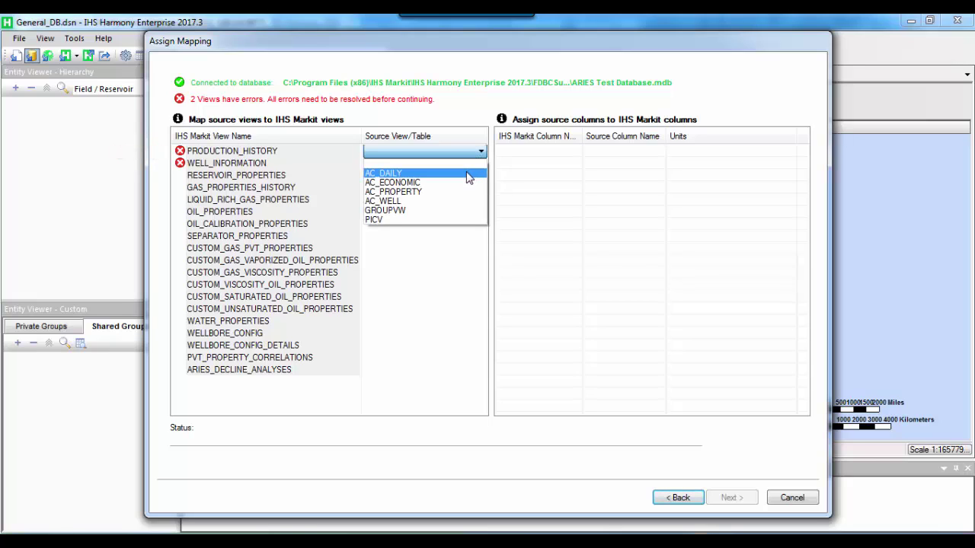
click(468, 174)
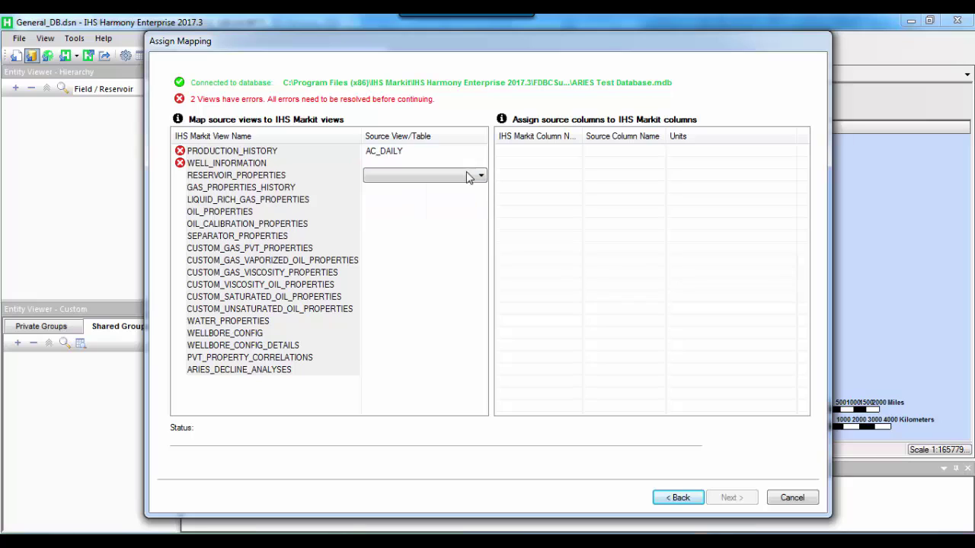
For PRODUCTION_HISTORY, assign source column PROPNUM to Well Key and DATE to Date Time
click(345, 153)
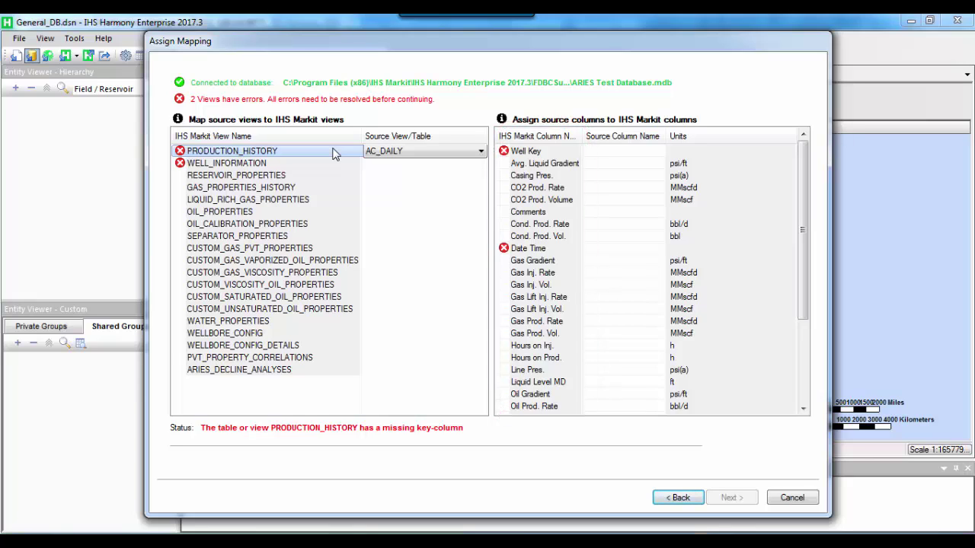
click(590, 151)
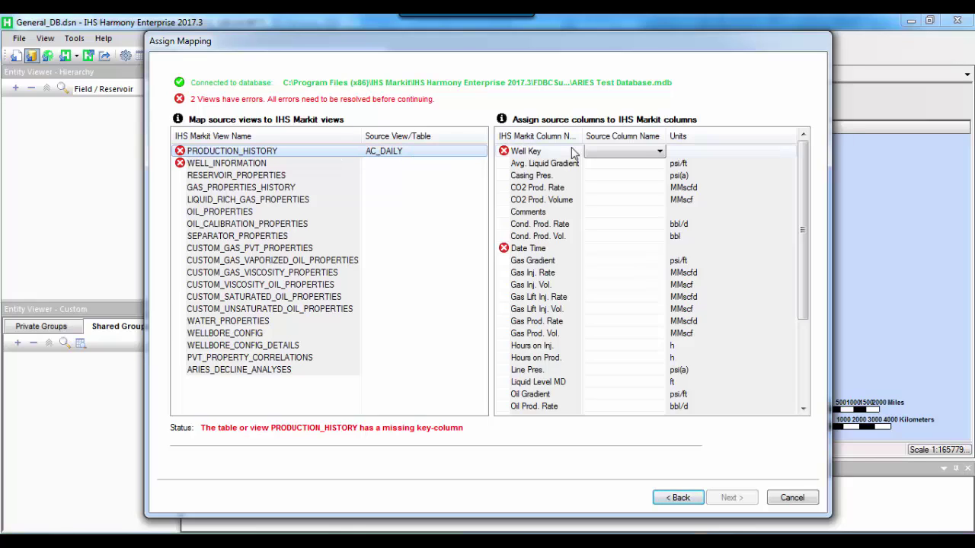
click(658, 152)
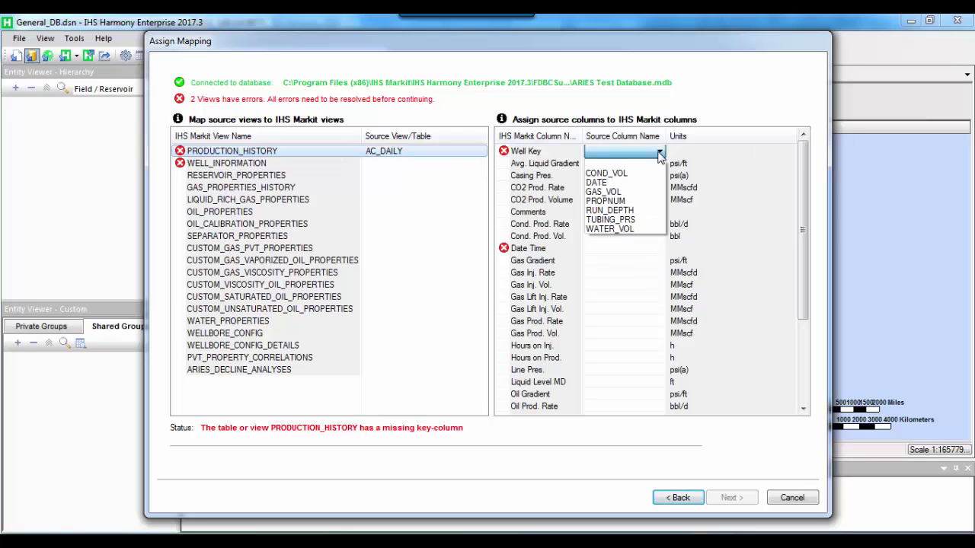
click(633, 202)
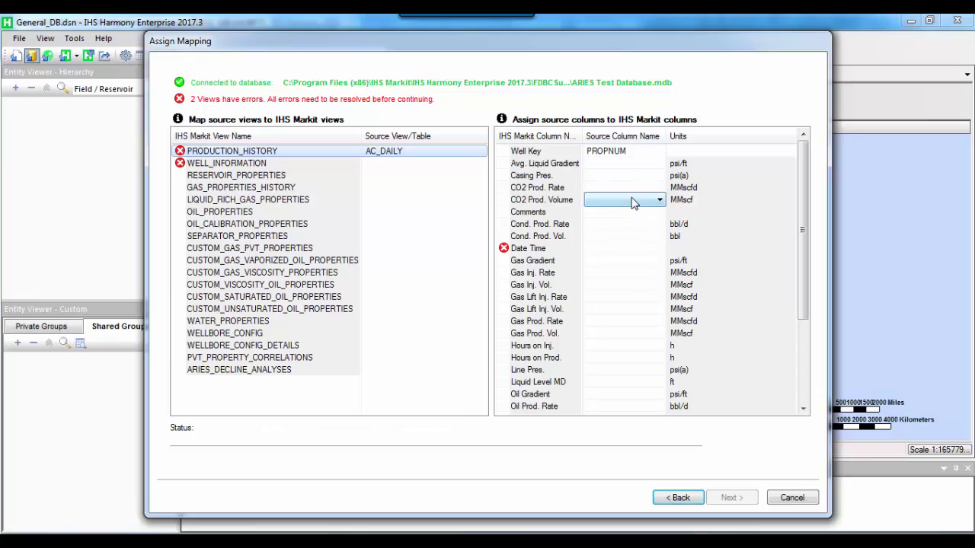
click(646, 251)
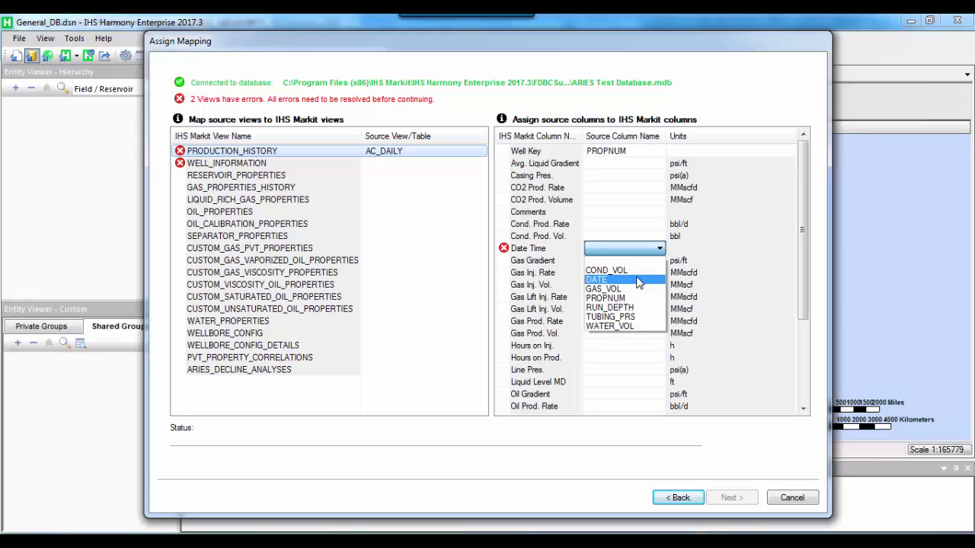
click(639, 280)
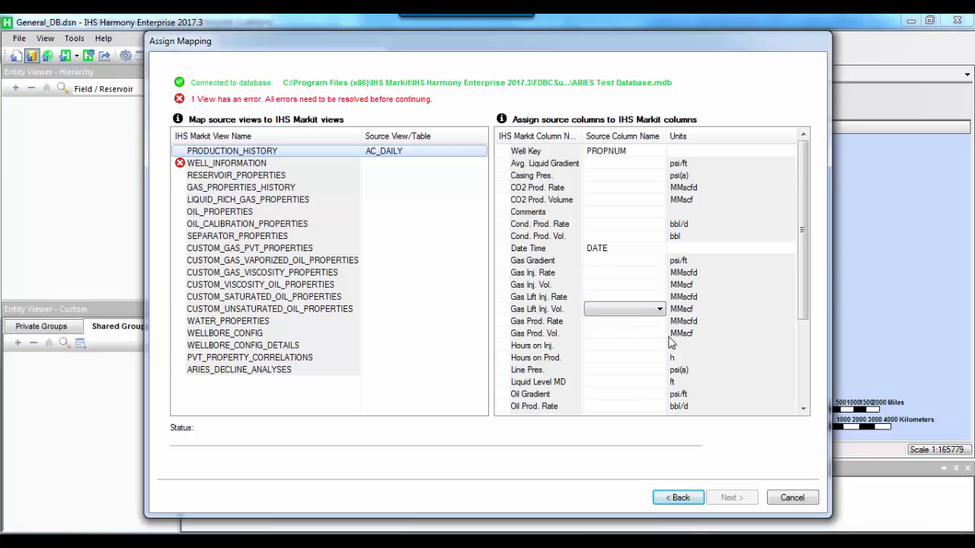
Return to the mapping choice, load a Legacy Schema Mapping from Schema File.csv, and inspect the PRODUCTION_HISTORY column assignments
click(697, 499)
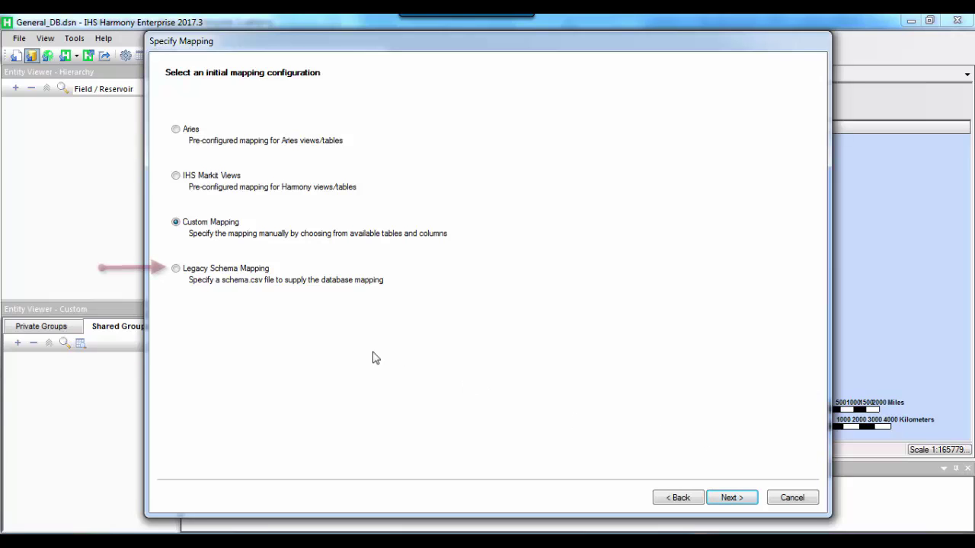
click(208, 272)
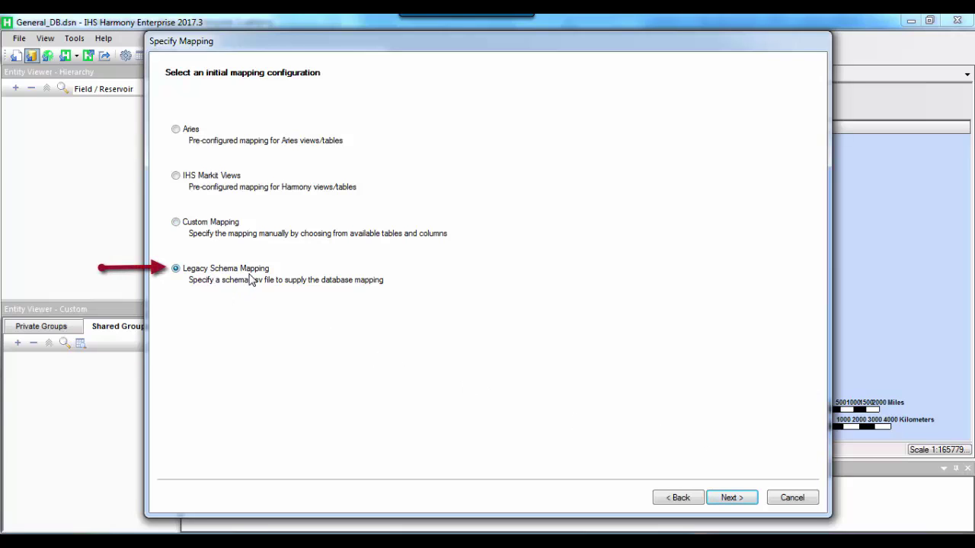
click(723, 499)
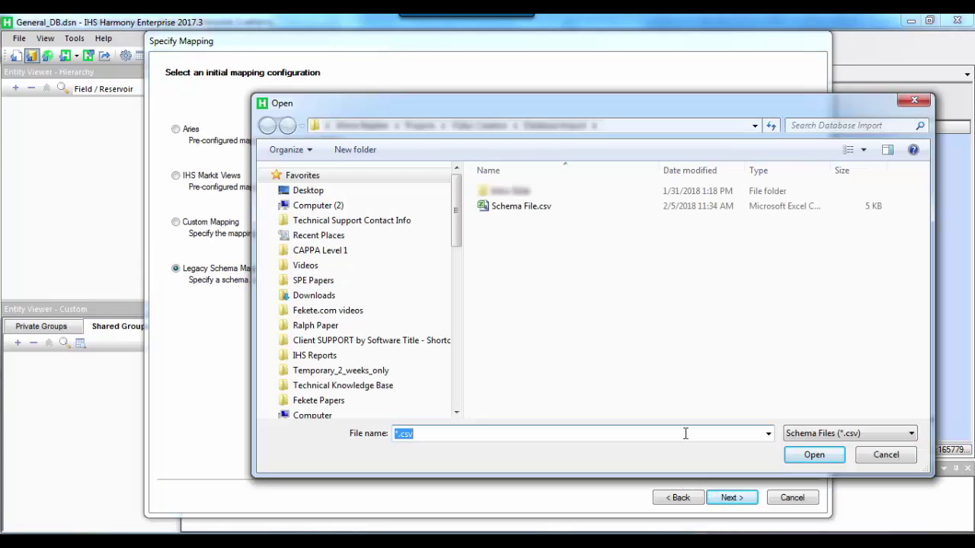
click(518, 213)
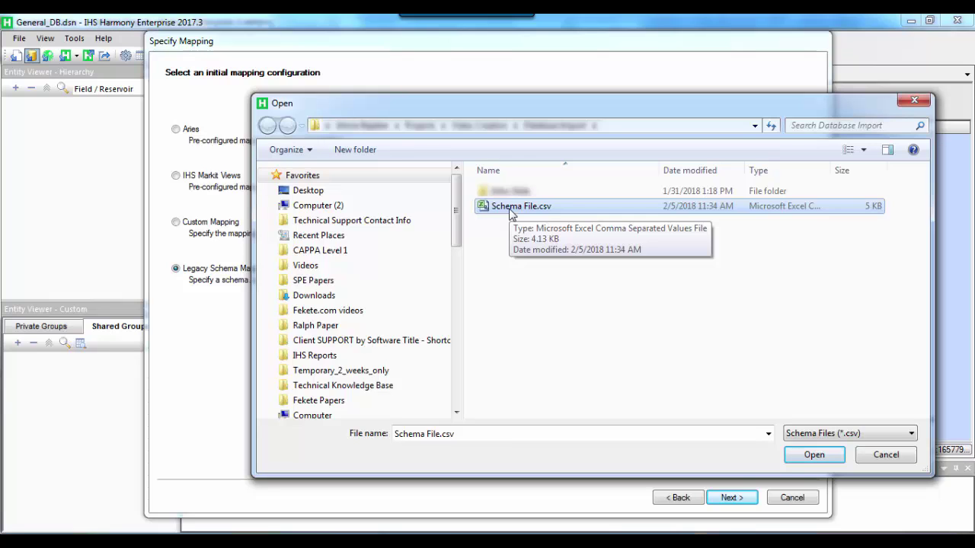
click(821, 458)
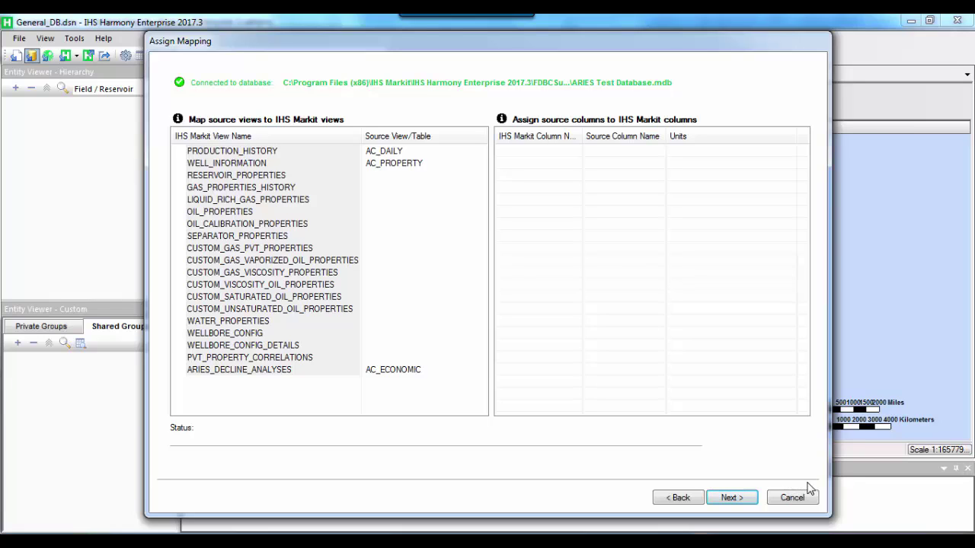
click(411, 214)
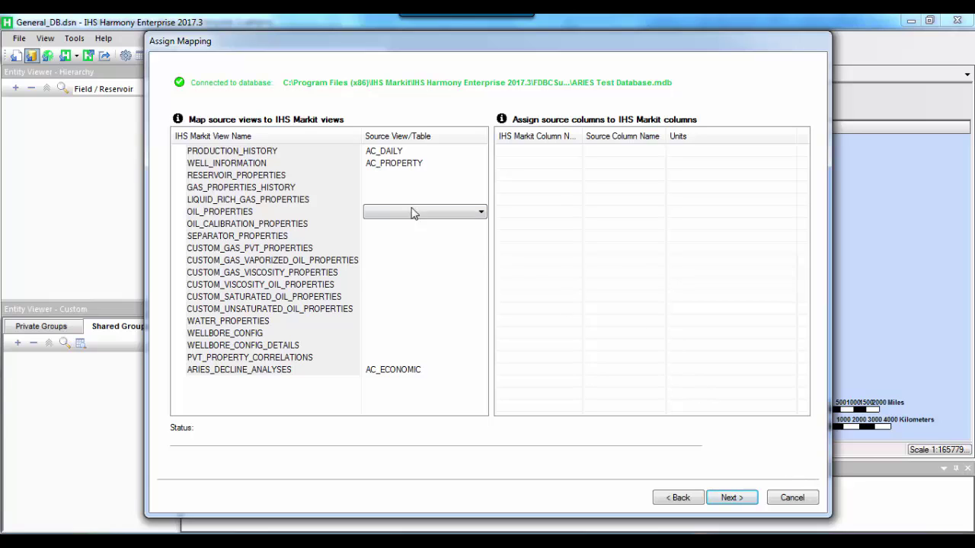
drag(411, 213, 348, 153)
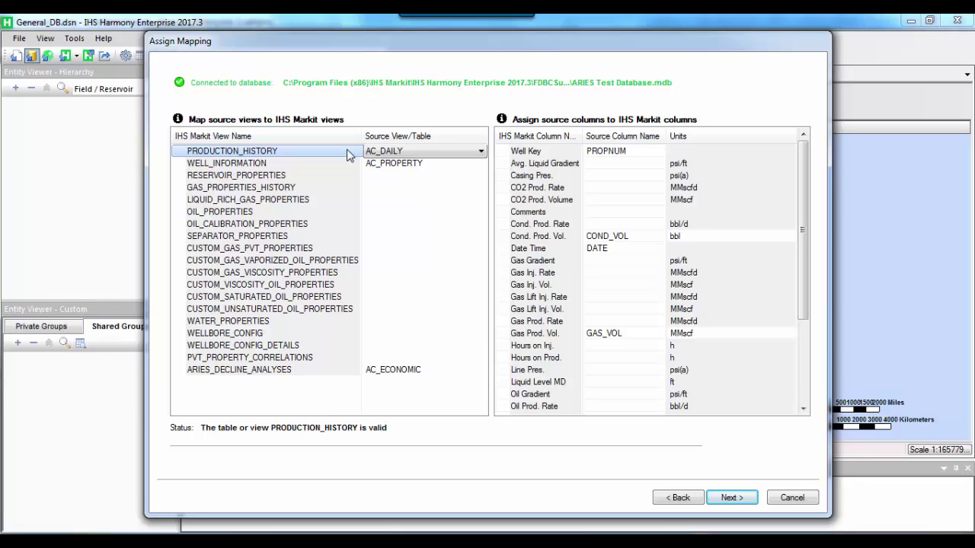
Return to the mapping choice, select the pre-configured Aries mapping, and accept its view assignments
click(685, 496)
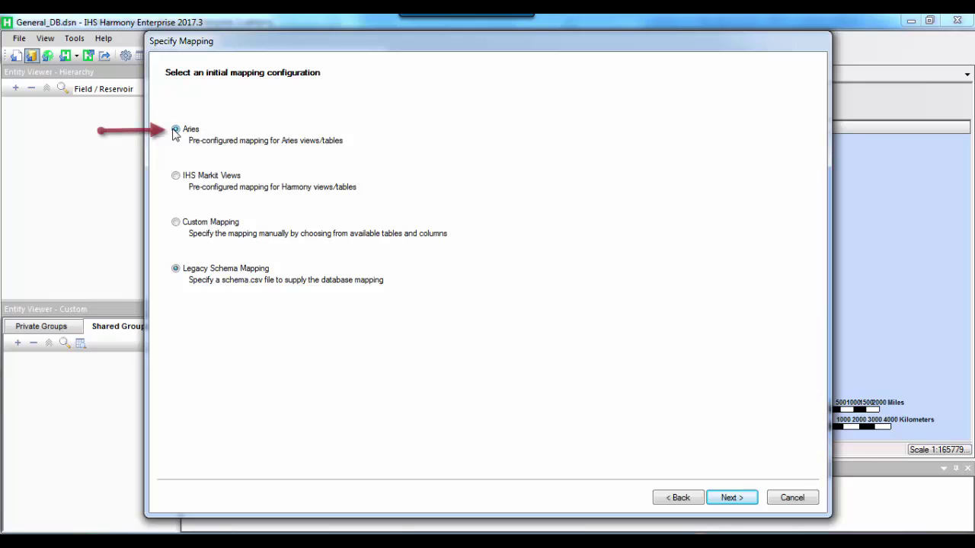
click(175, 131)
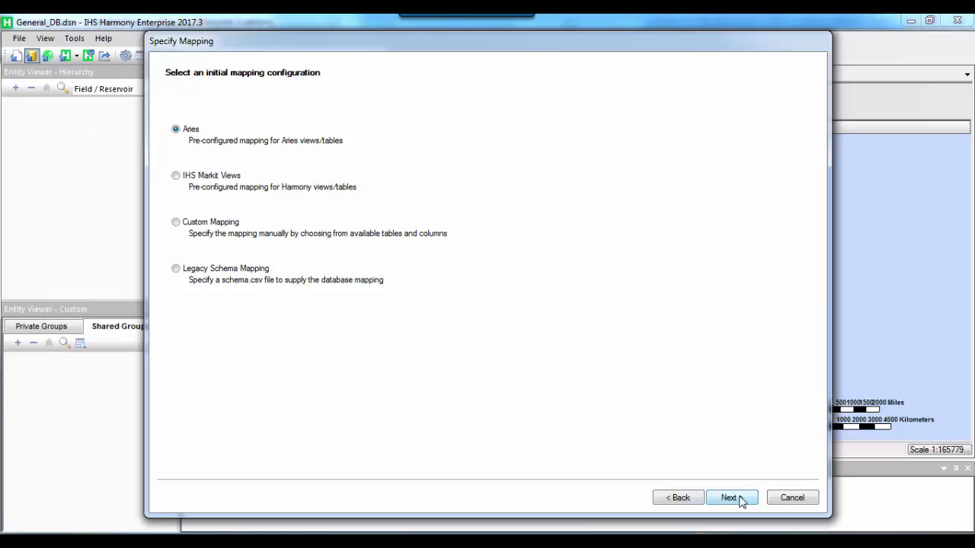
click(730, 498)
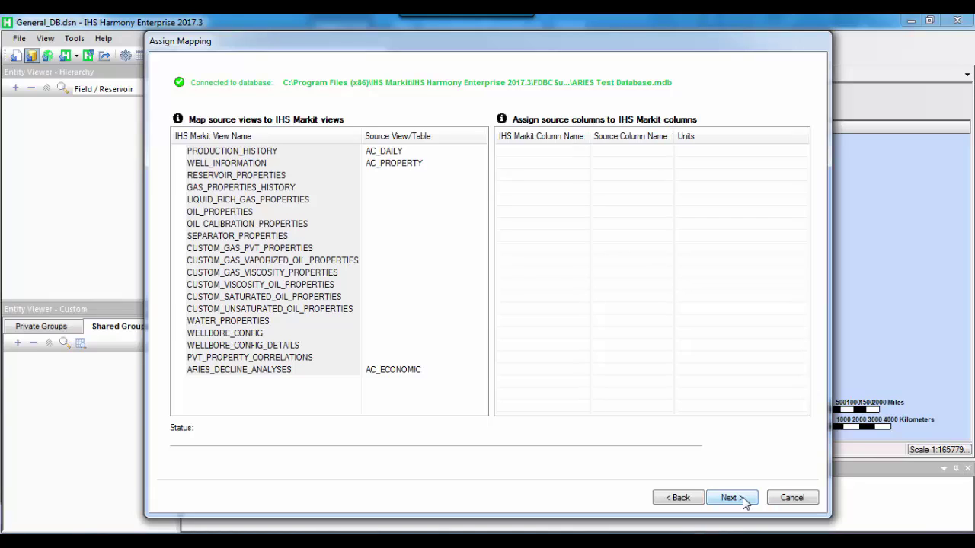
click(743, 499)
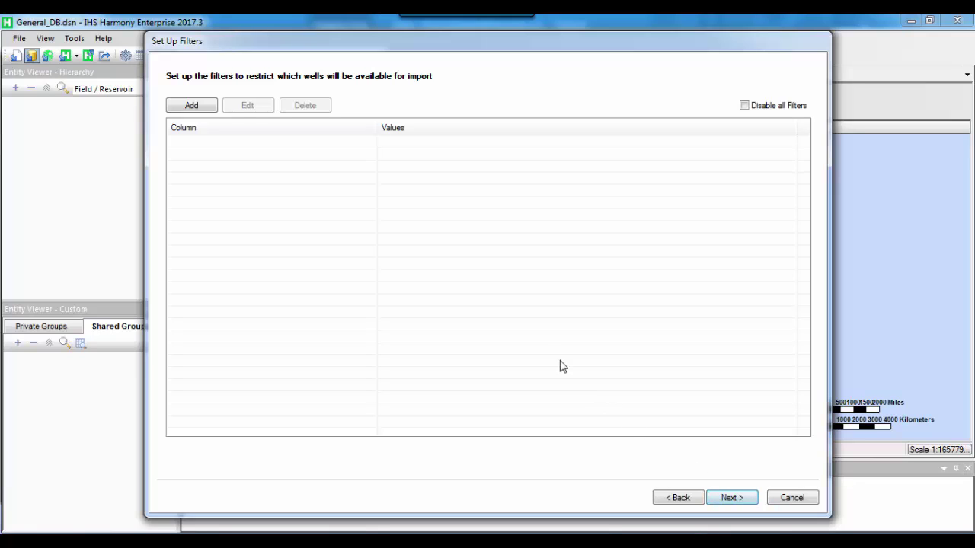
Add an import filter restricting the Primary Fluid column to Gas and proceed to well selection
click(215, 110)
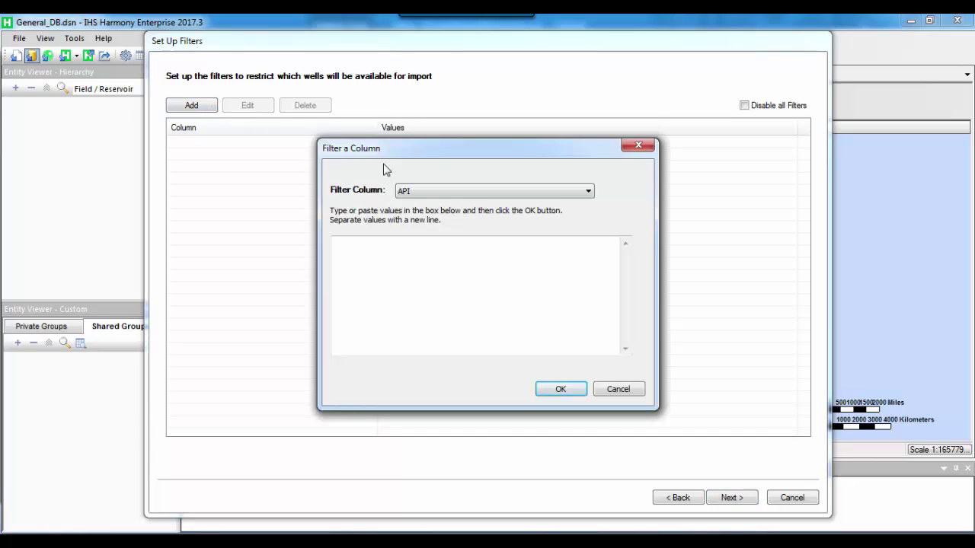
click(586, 193)
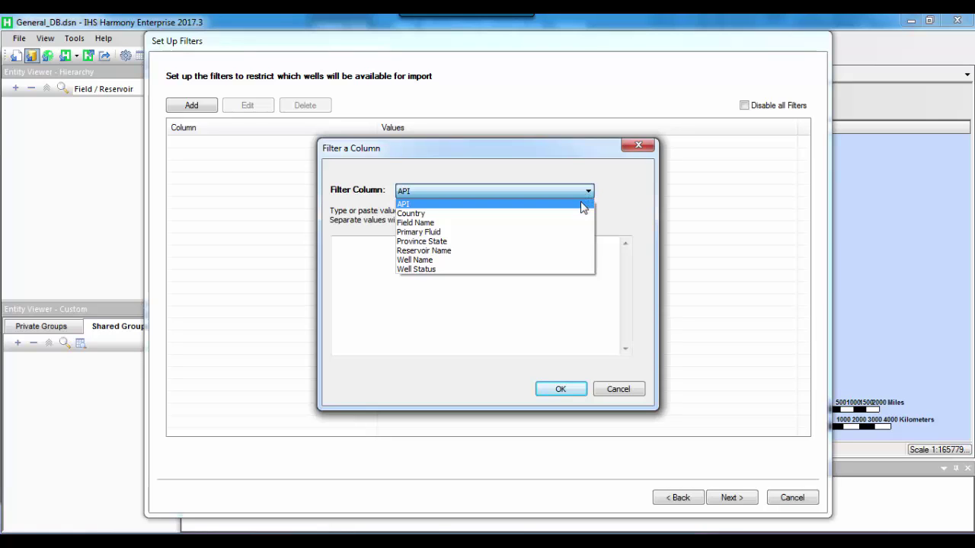
click(572, 232)
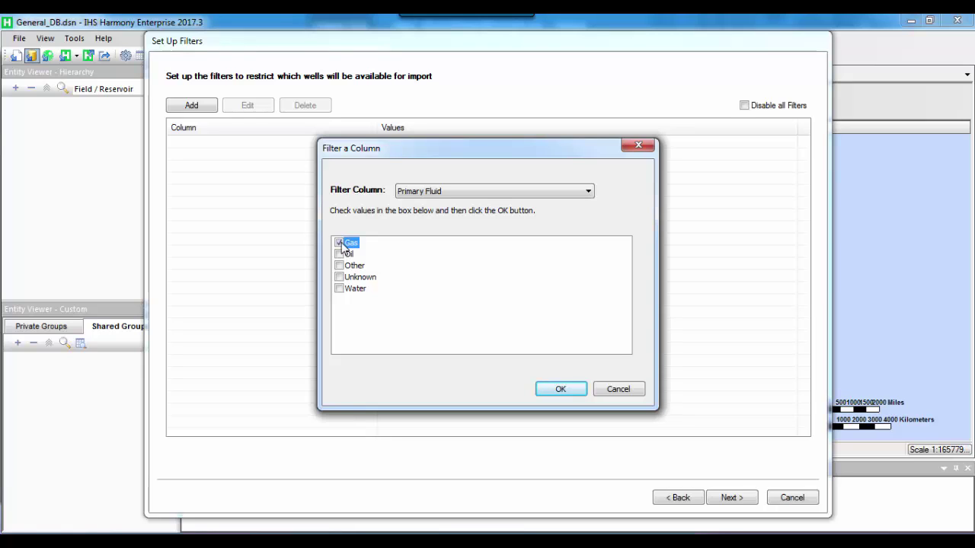
click(559, 389)
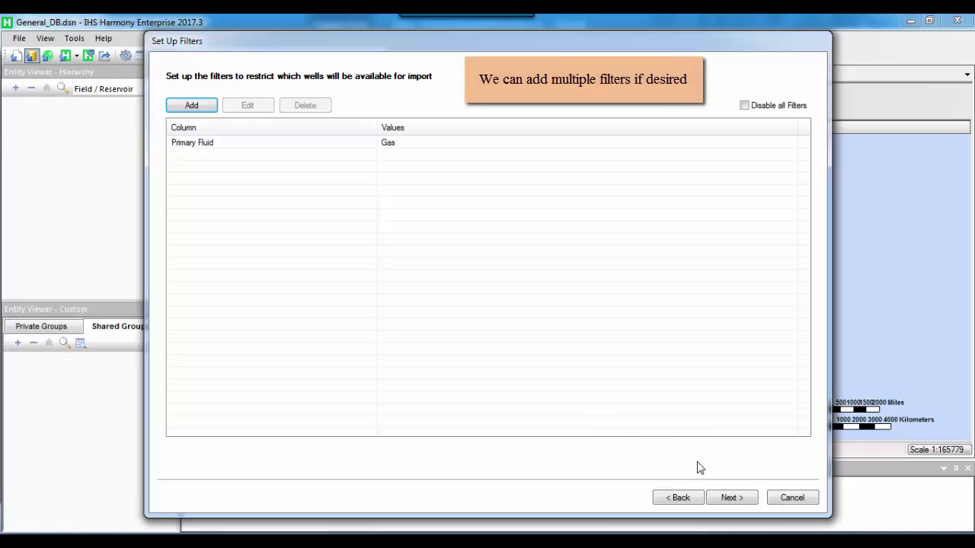
click(741, 501)
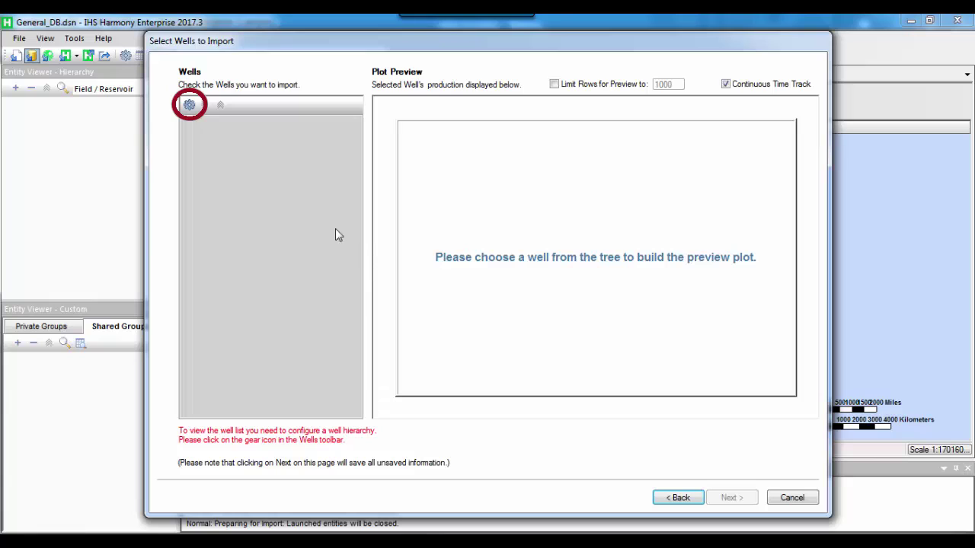
Configure the well hierarchy to group the wells by Reservoir Name
click(192, 111)
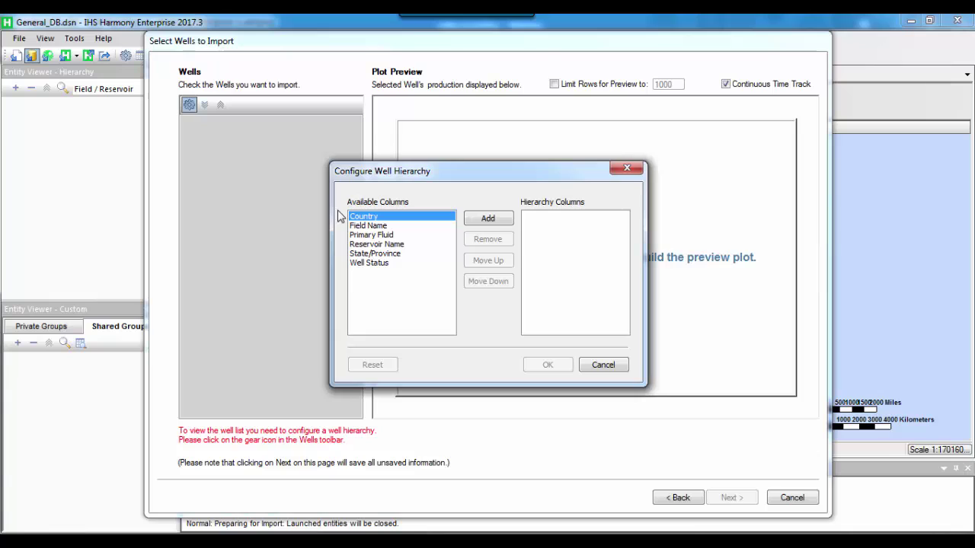
click(382, 244)
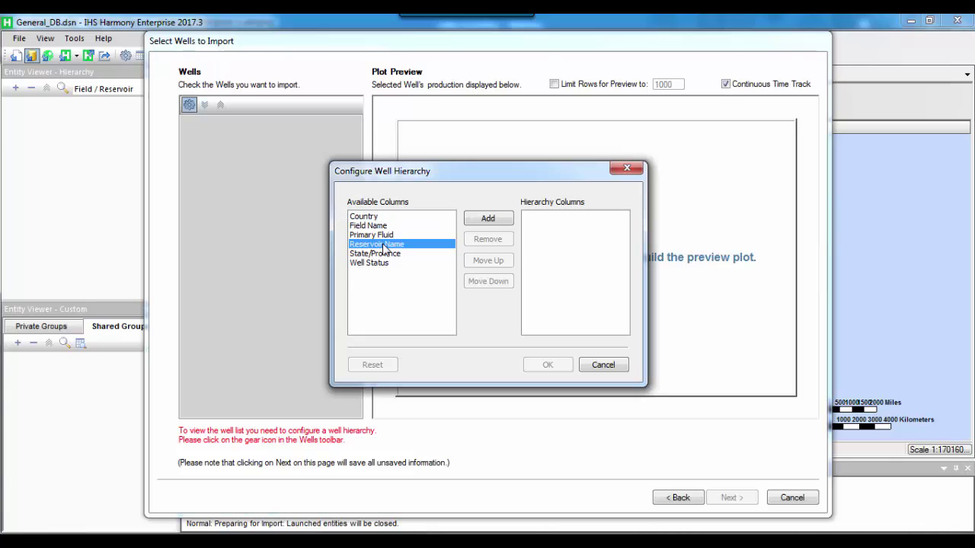
click(477, 221)
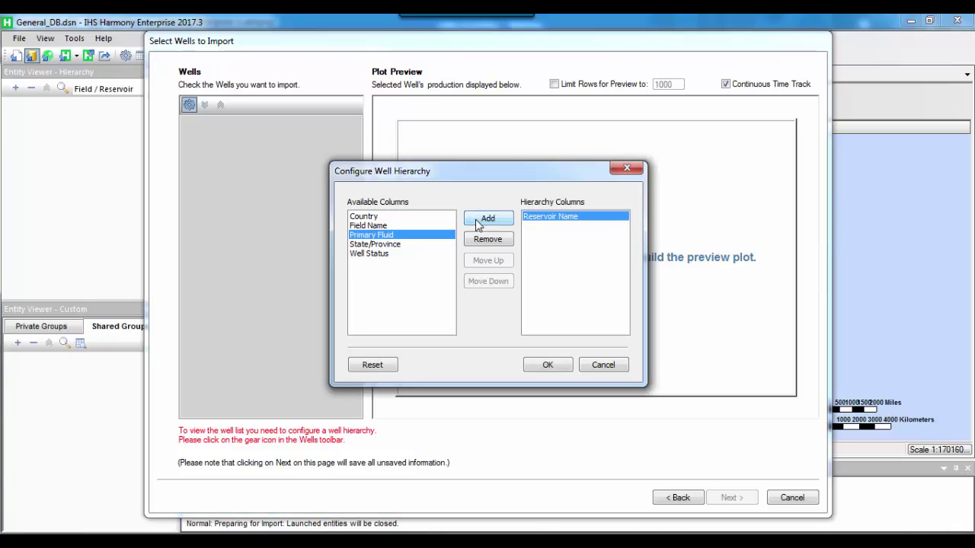
click(546, 365)
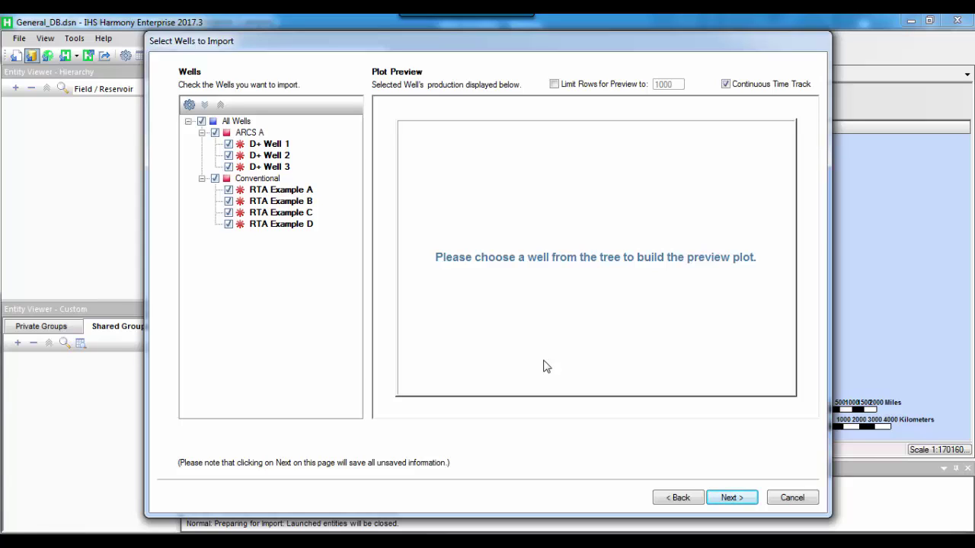
Preview the production plots of the wells from D+ Well 1 through RTA Example D
click(270, 149)
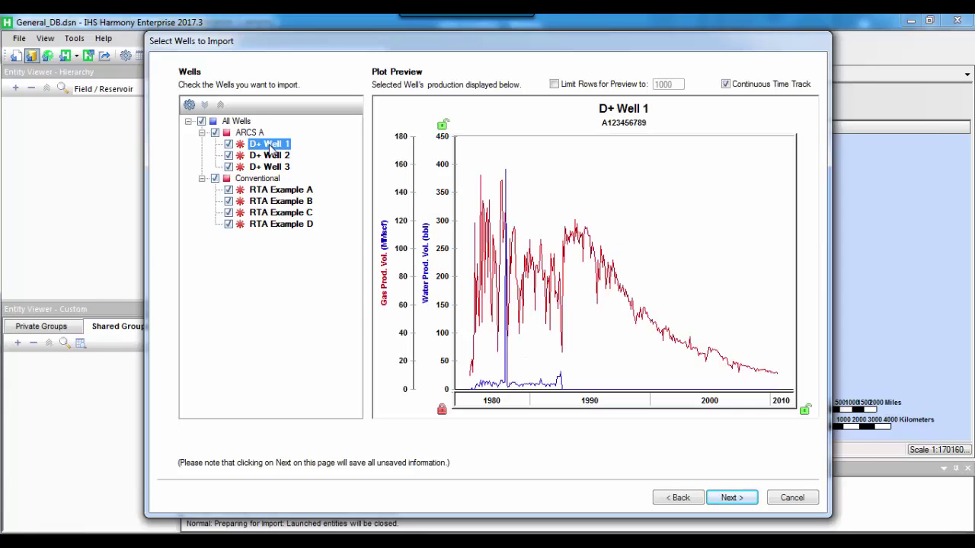
click(270, 156)
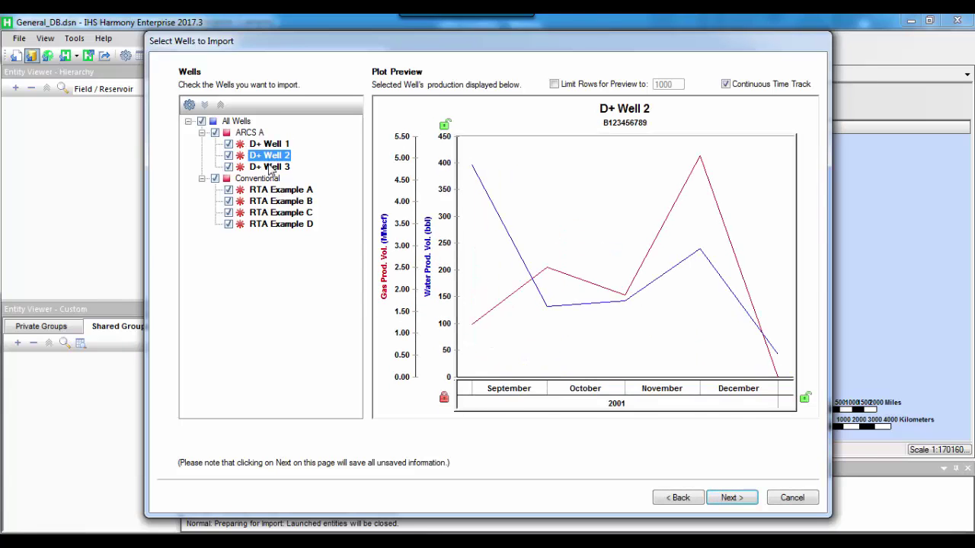
click(270, 168)
click(270, 191)
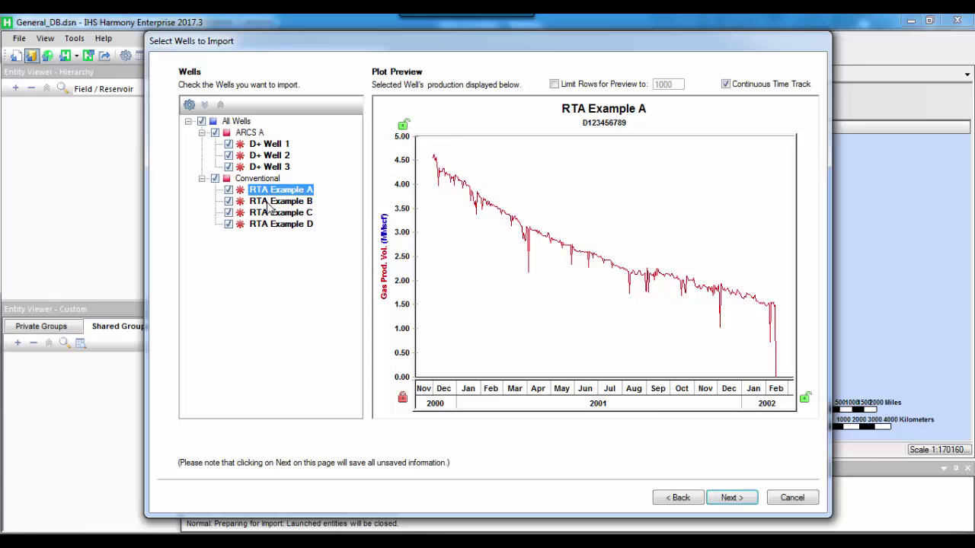
click(271, 202)
click(270, 213)
click(271, 225)
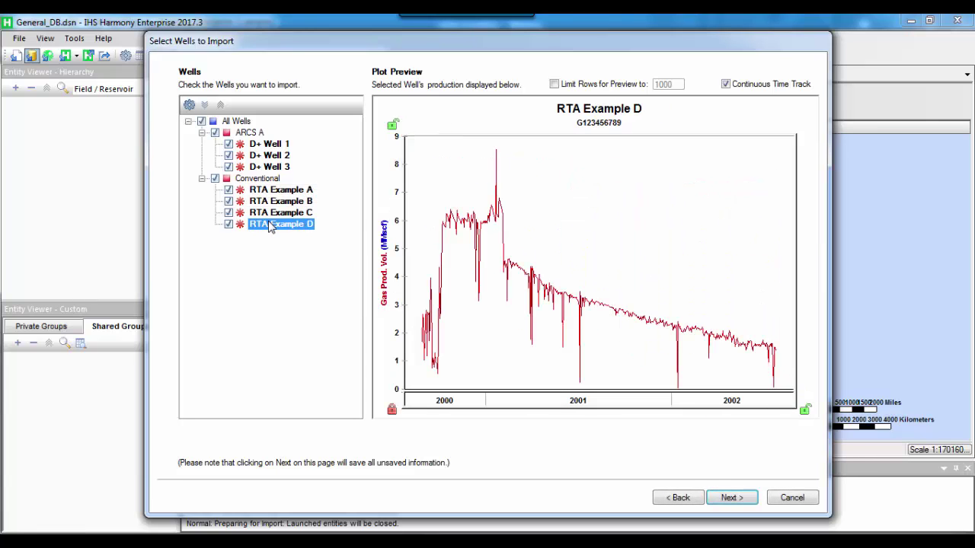
Clear the well selection and try including only D+ Well 1, D+ Well 3 and RTA Example B
click(201, 122)
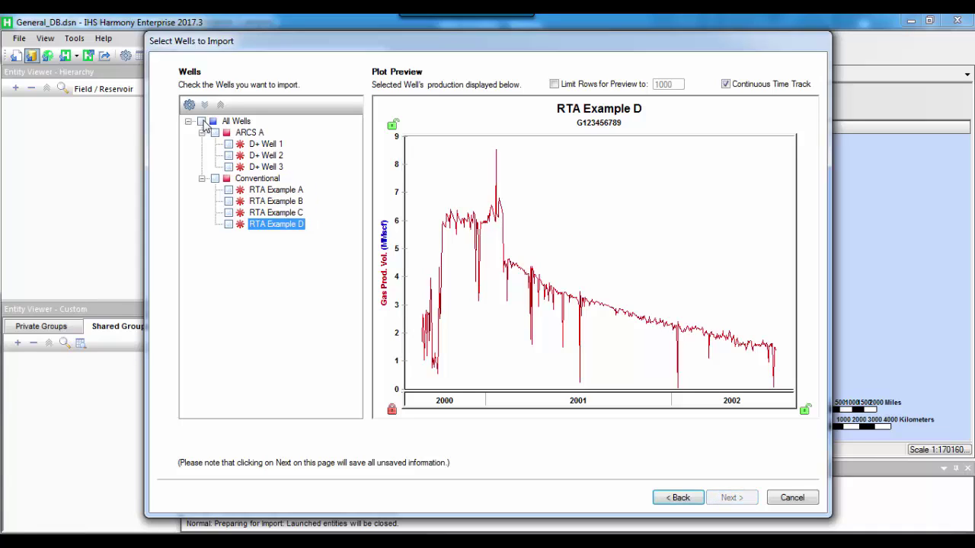
click(201, 122)
click(201, 121)
click(229, 144)
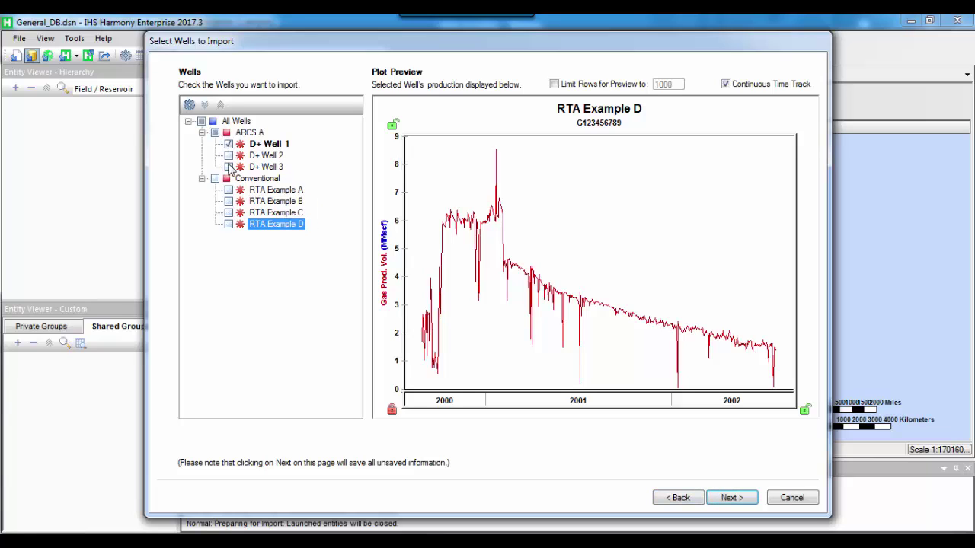
click(229, 167)
click(228, 201)
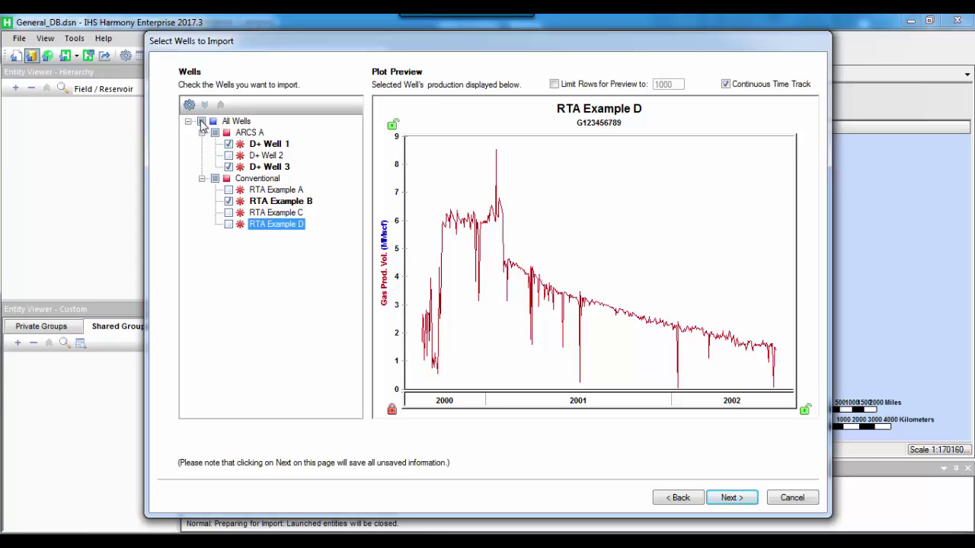
Include all wells in the import and proceed to the import options
click(201, 122)
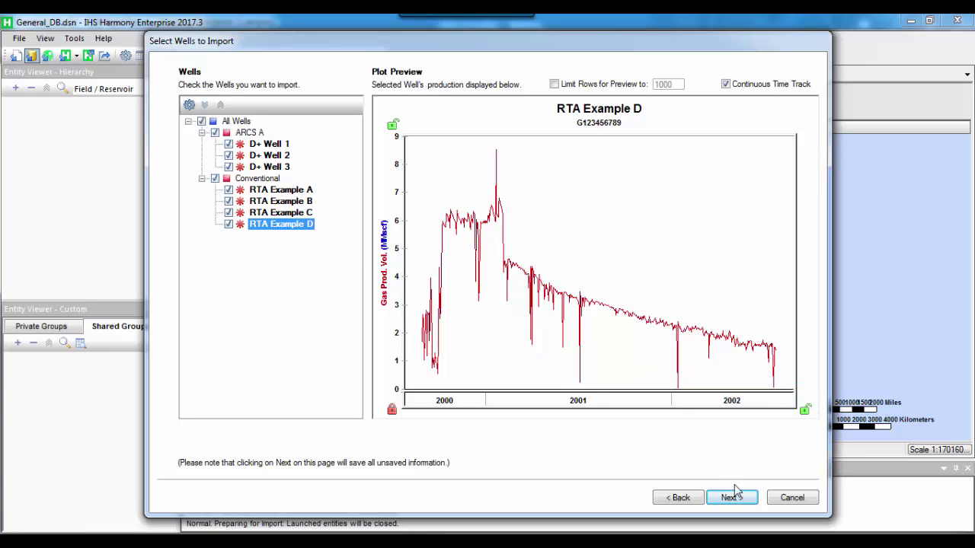
click(730, 499)
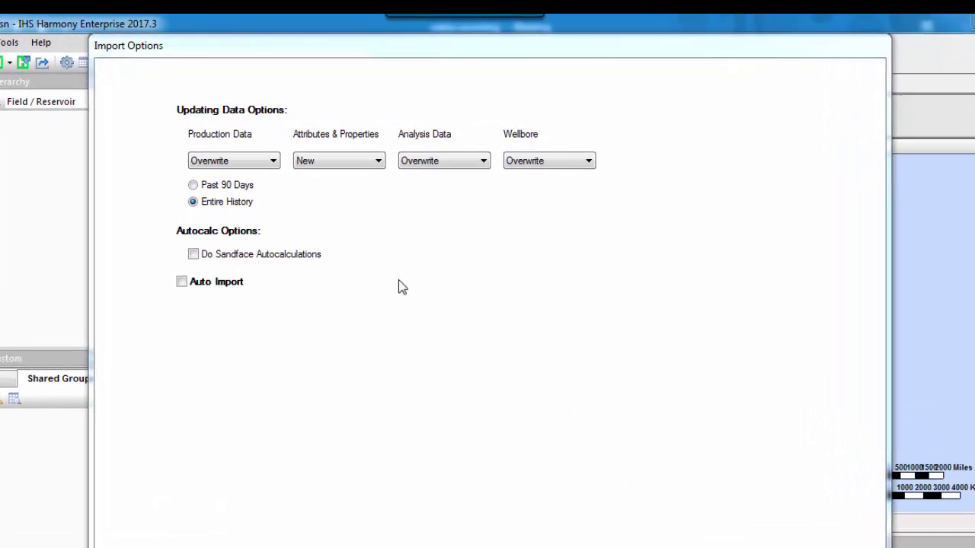
Examine the update choices for Production Data, Attributes & Properties, Analysis Data and Wellbore, and try the Sandface Autocalculations option without keeping it
click(258, 173)
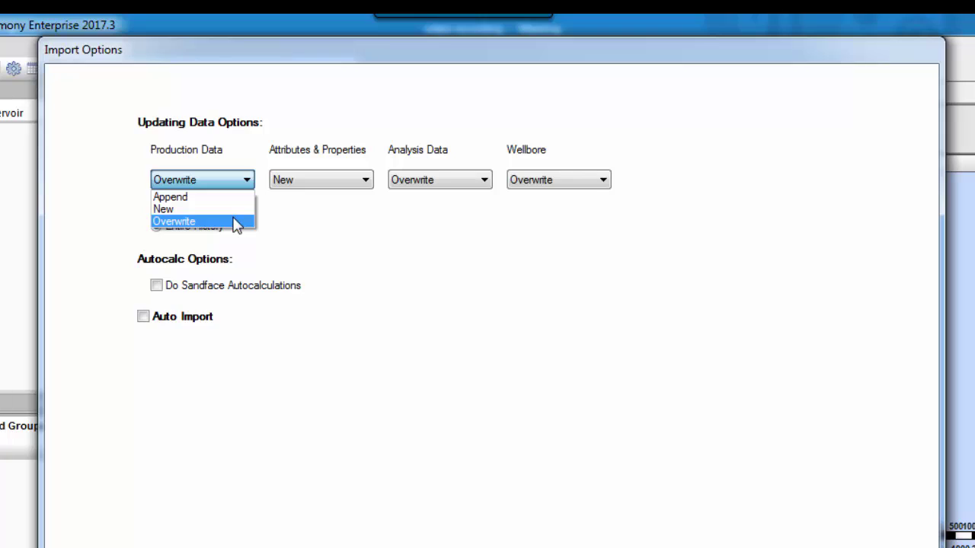
click(347, 183)
click(348, 183)
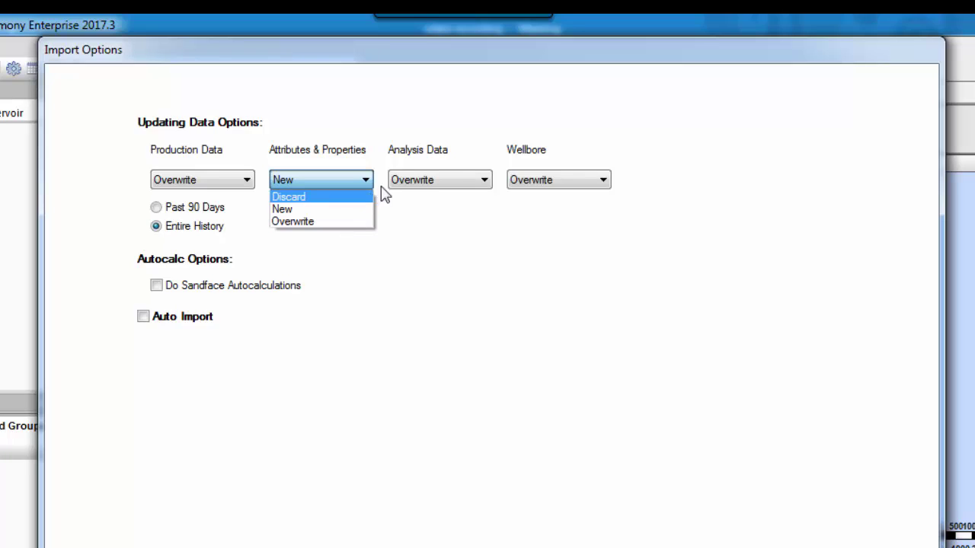
click(409, 183)
click(411, 181)
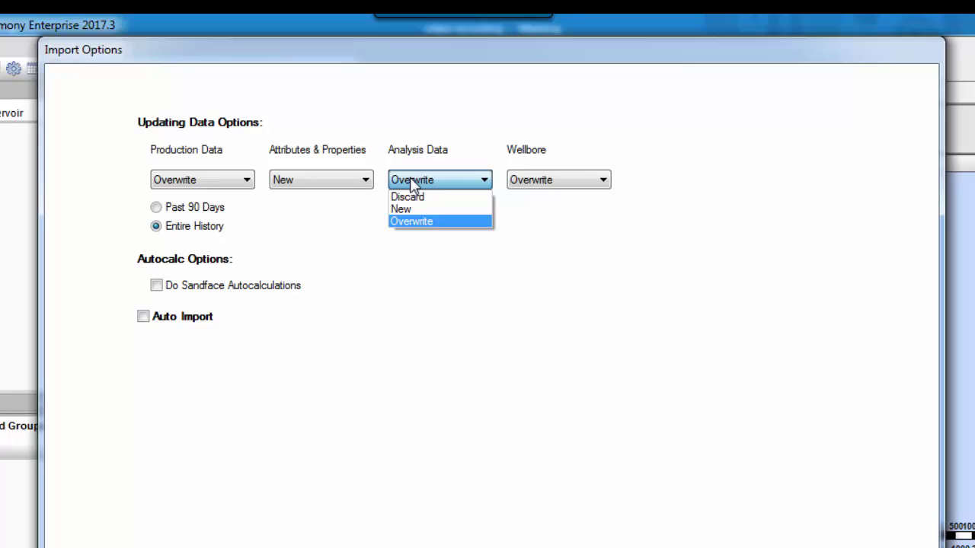
click(526, 188)
click(528, 186)
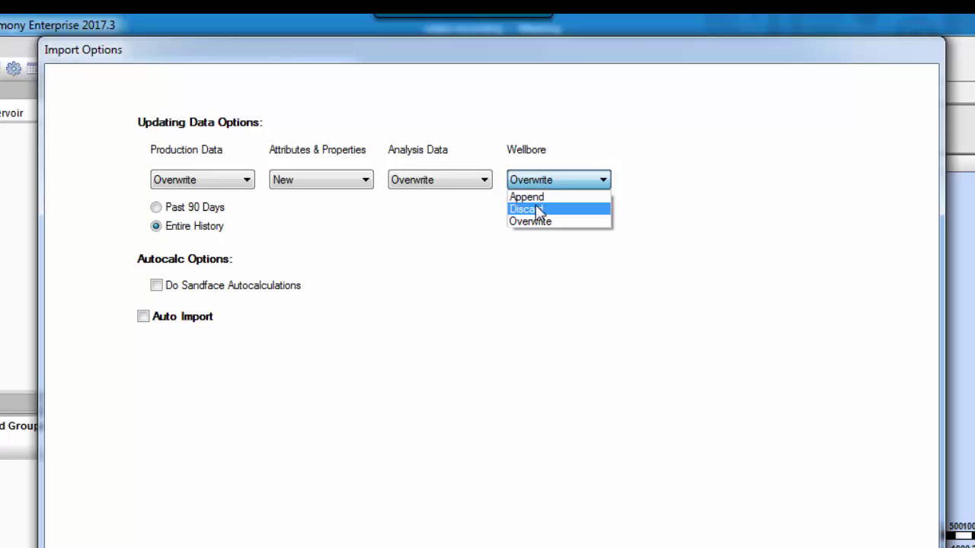
click(544, 242)
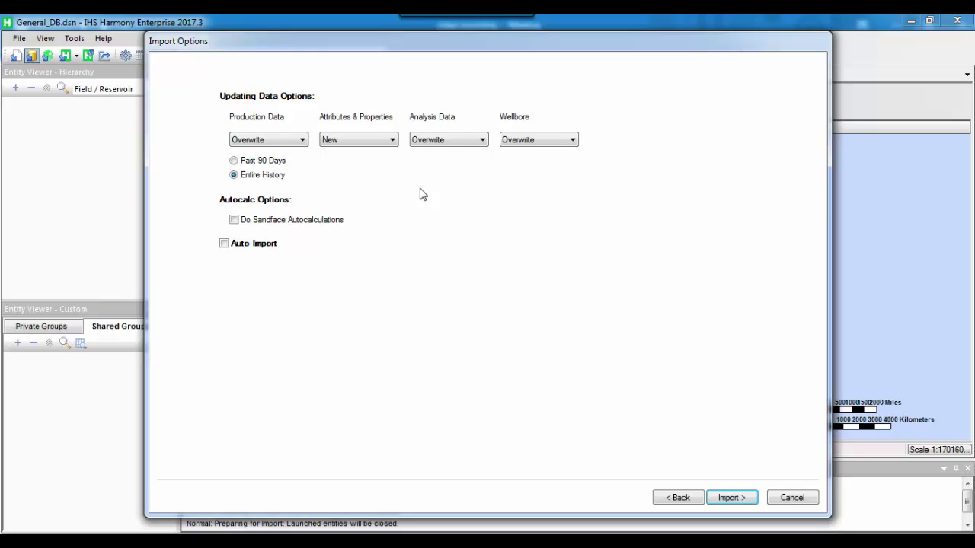
click(234, 220)
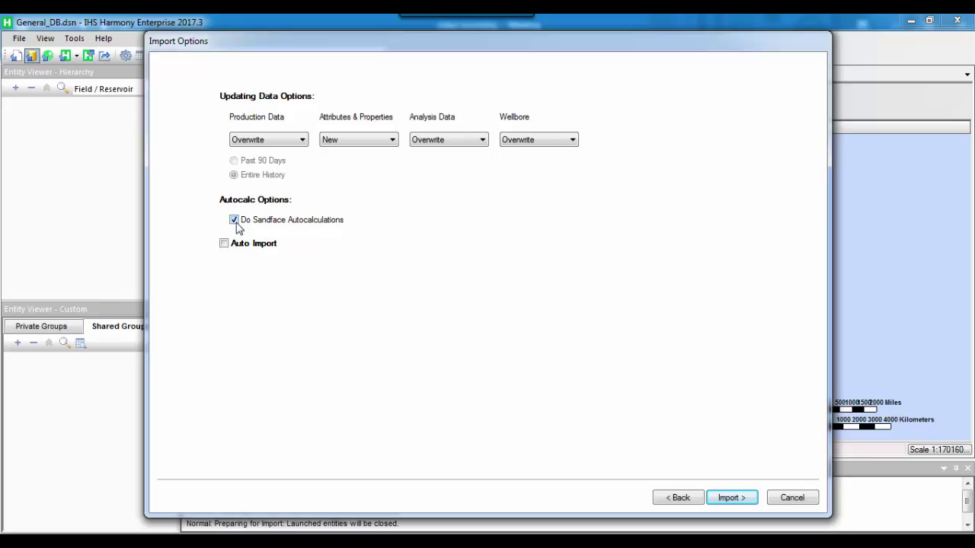
click(236, 222)
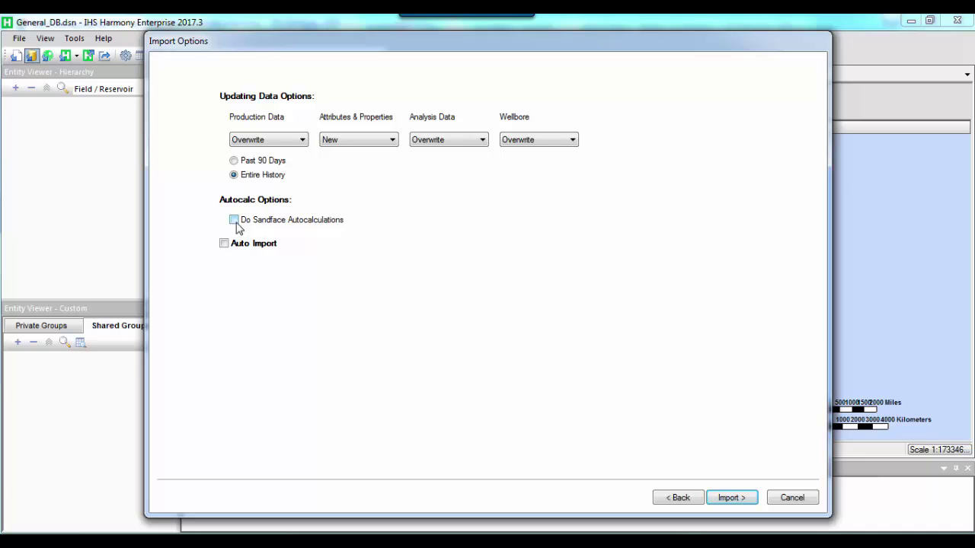
Enable Auto Import through the Windows Task Scheduler and set its start time to 6:00:00 PM
click(224, 244)
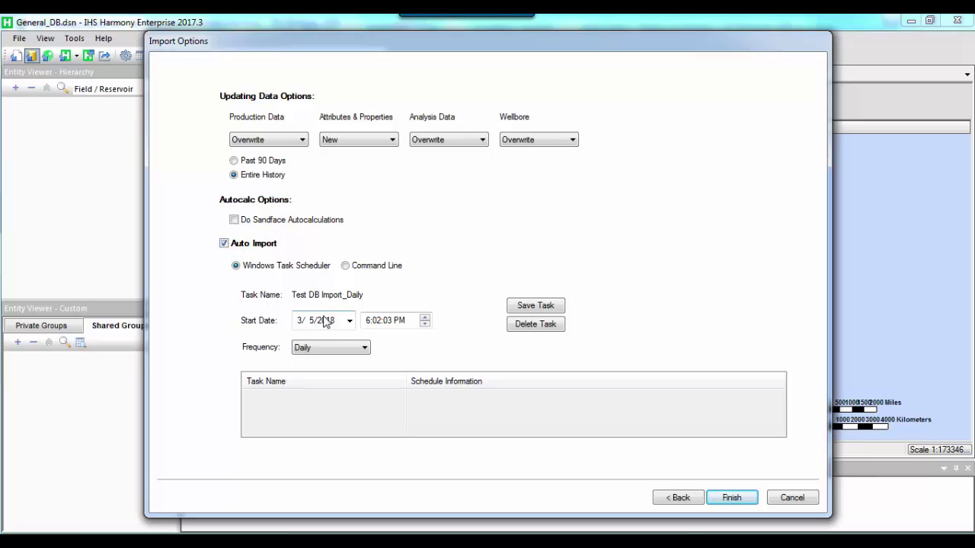
click(349, 323)
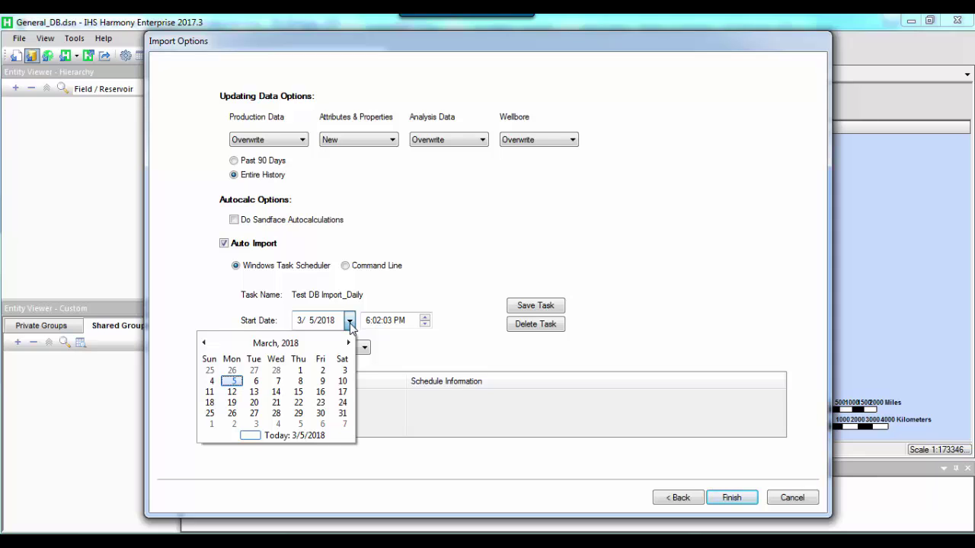
click(349, 323)
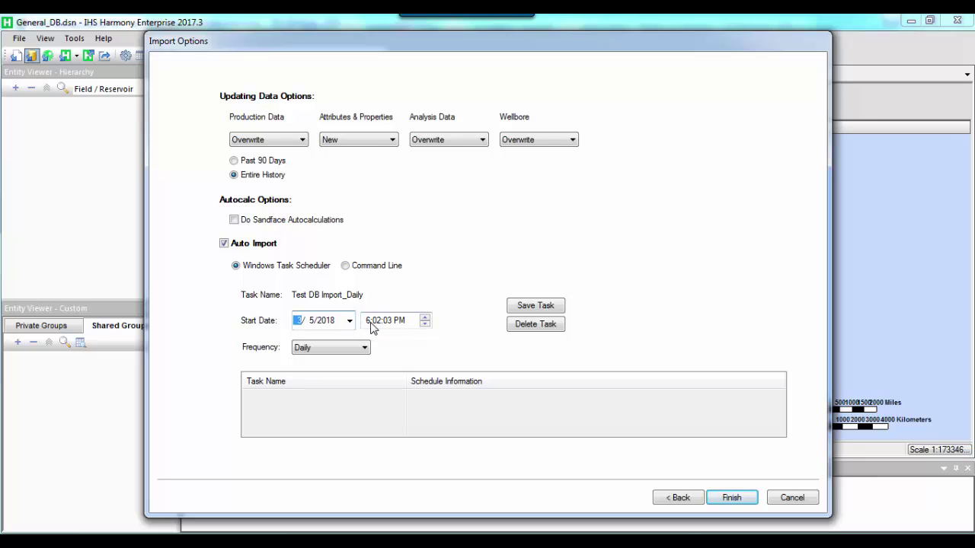
click(376, 323)
click(424, 325)
click(424, 324)
key(Right)
click(424, 325)
Set the auto import frequency to Monthly and save the scheduled task
click(351, 348)
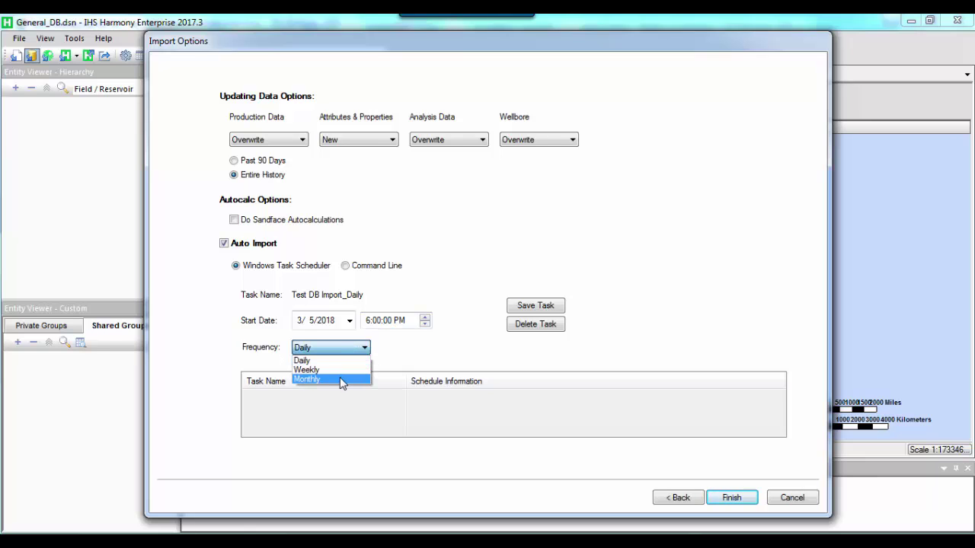
click(336, 370)
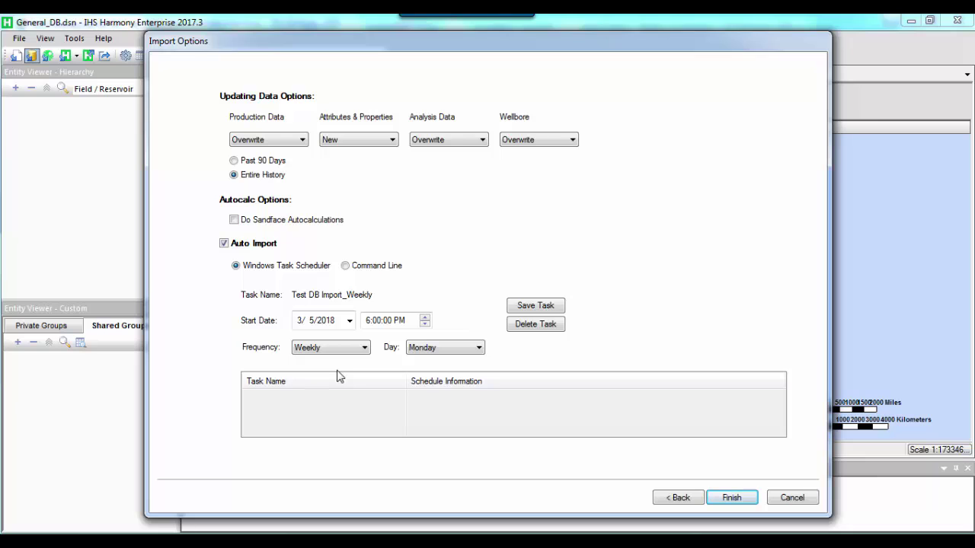
click(328, 352)
click(322, 375)
click(522, 309)
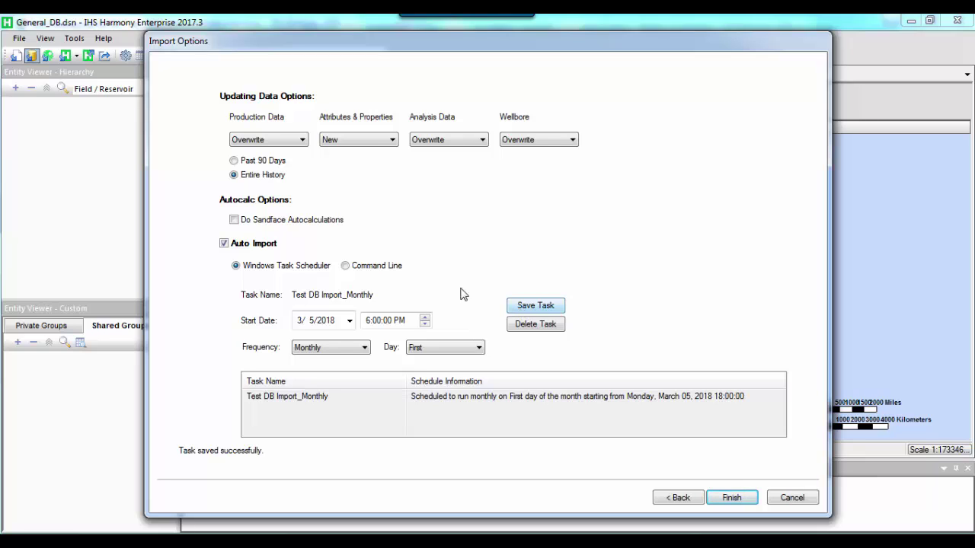
Examine the Command Line program and arguments for Auto Import, and return to the Windows Task Scheduler option
click(346, 267)
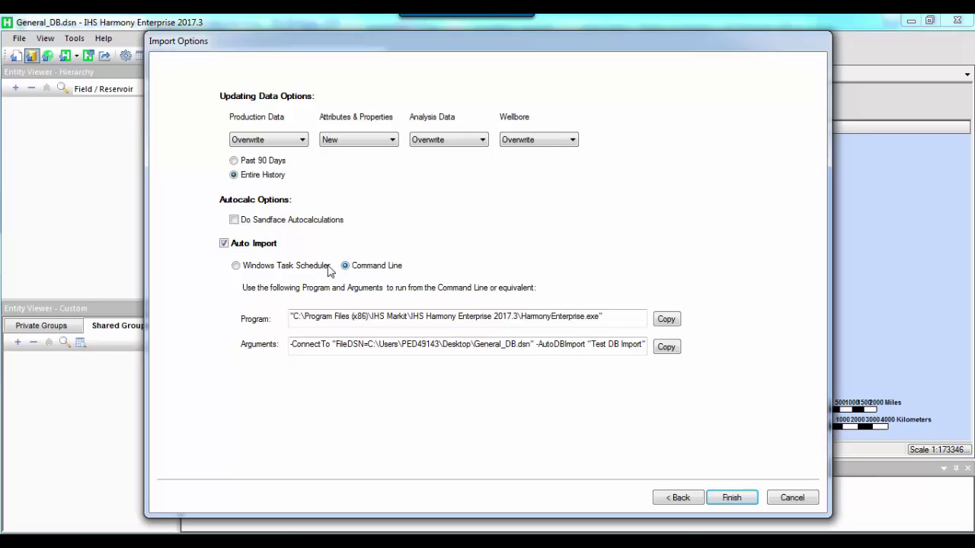
click(236, 266)
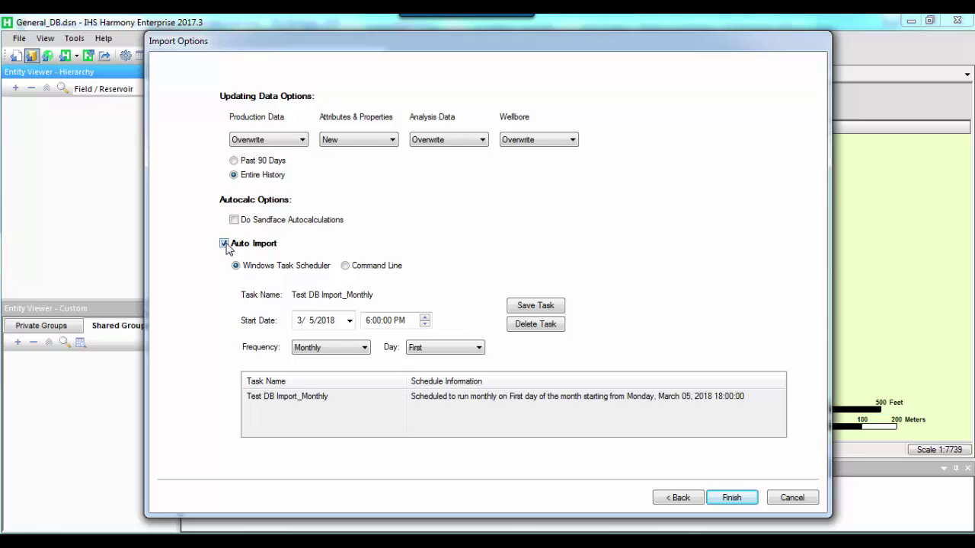
Turn off Auto Import, run the import of the selected wells immediately and close the import summary
click(224, 244)
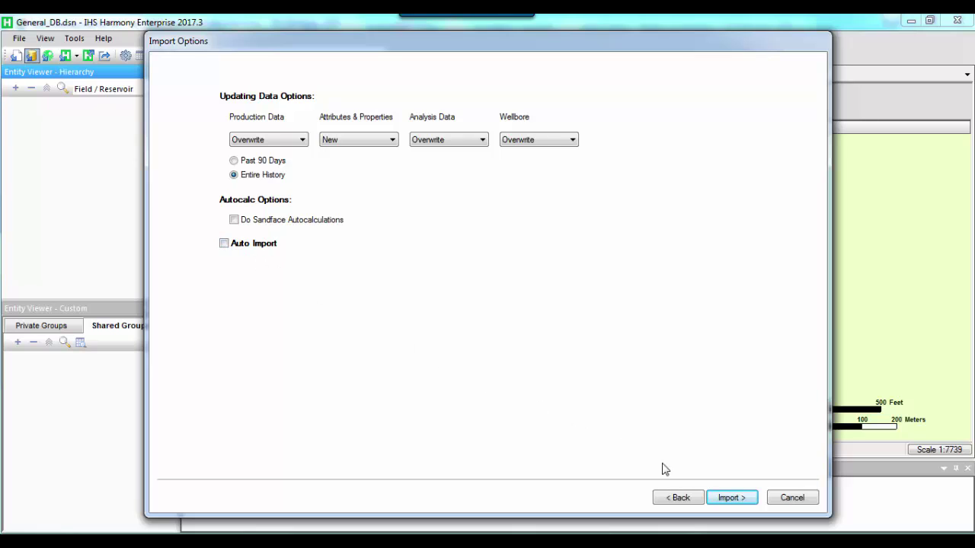
click(728, 500)
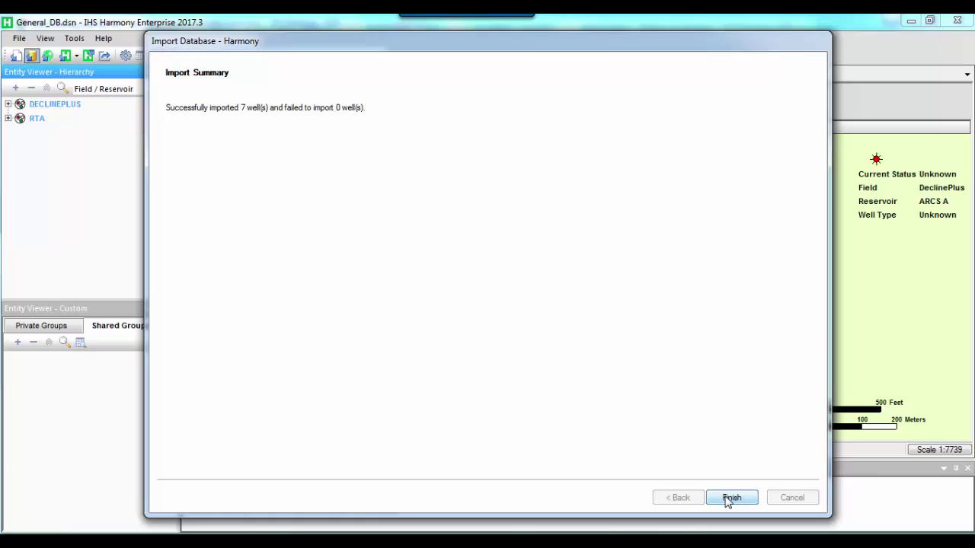
click(730, 498)
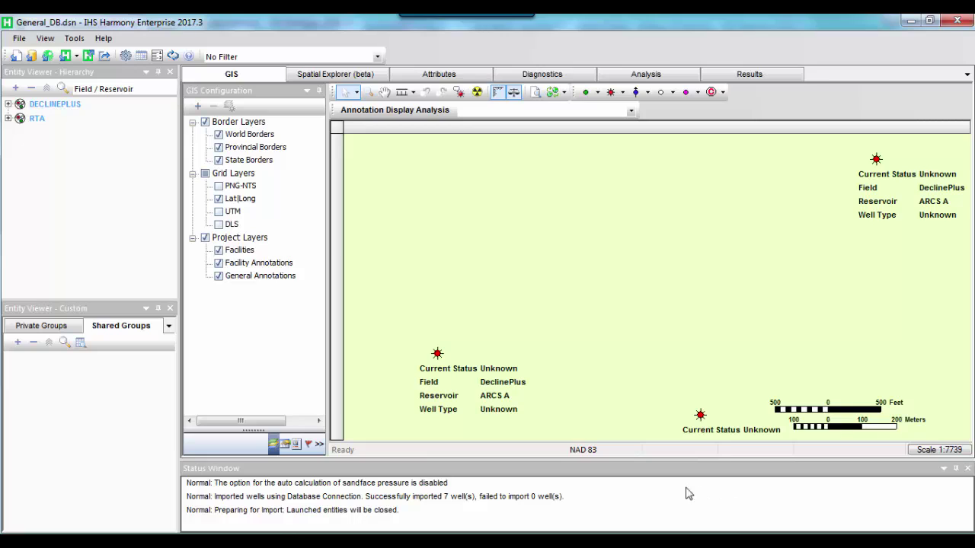
Expand the DECLINEPLUS and RTA fields and their reservoirs in the hierarchy to examine the imported wells
click(7, 103)
click(19, 119)
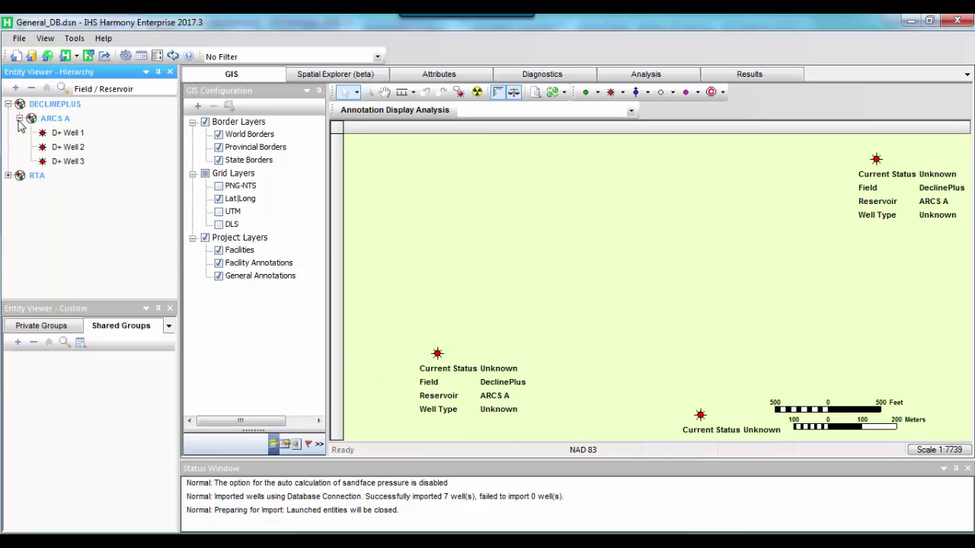
click(8, 176)
click(19, 189)
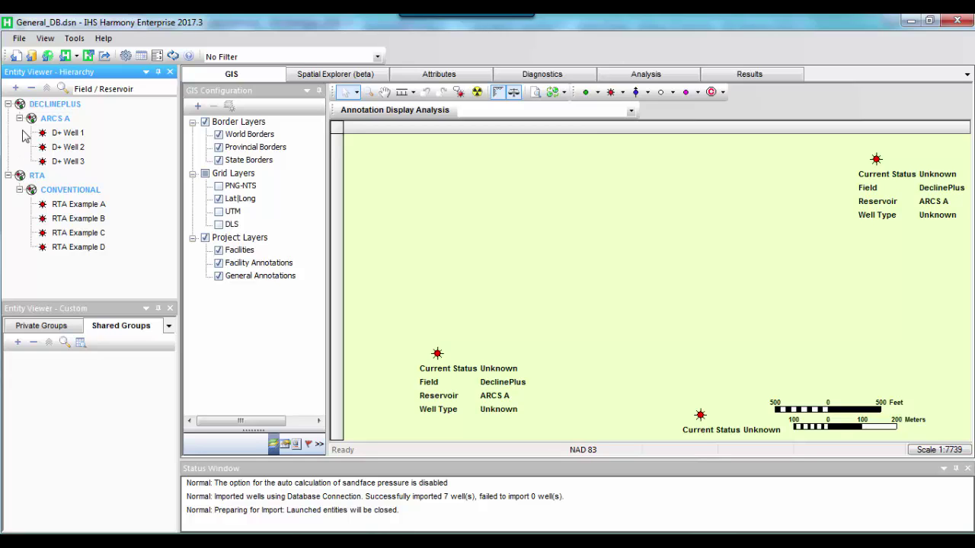
Reopen the database import to check the saved connection and its schedule, and cancel out of it
click(31, 56)
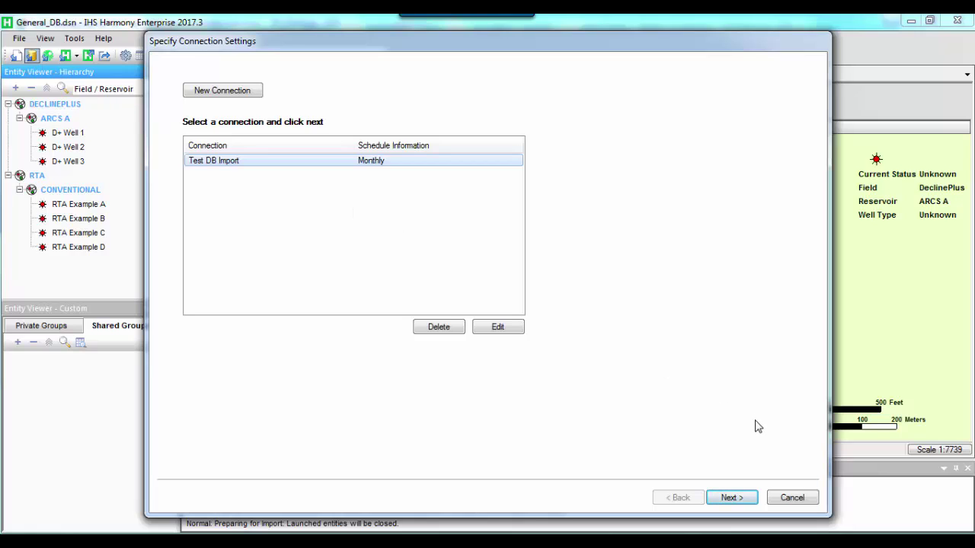
click(798, 499)
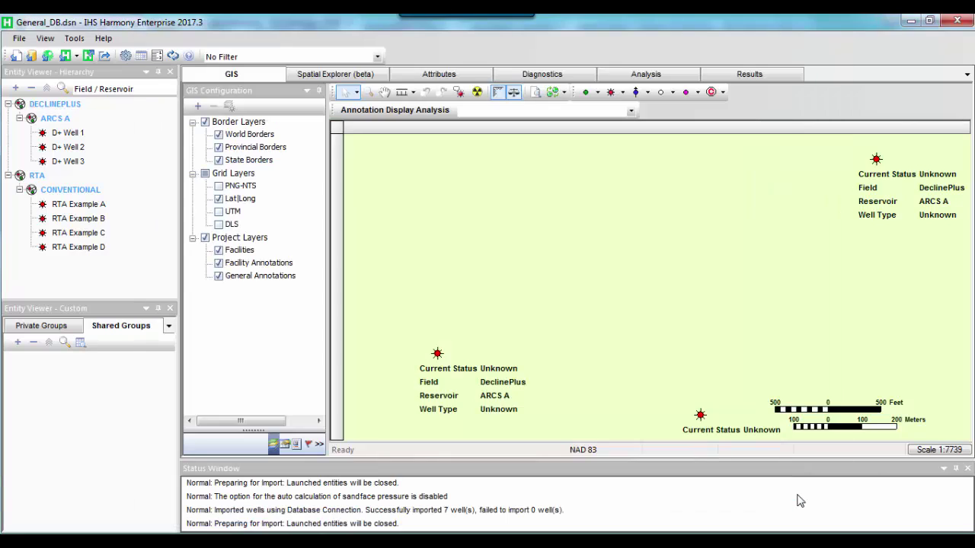